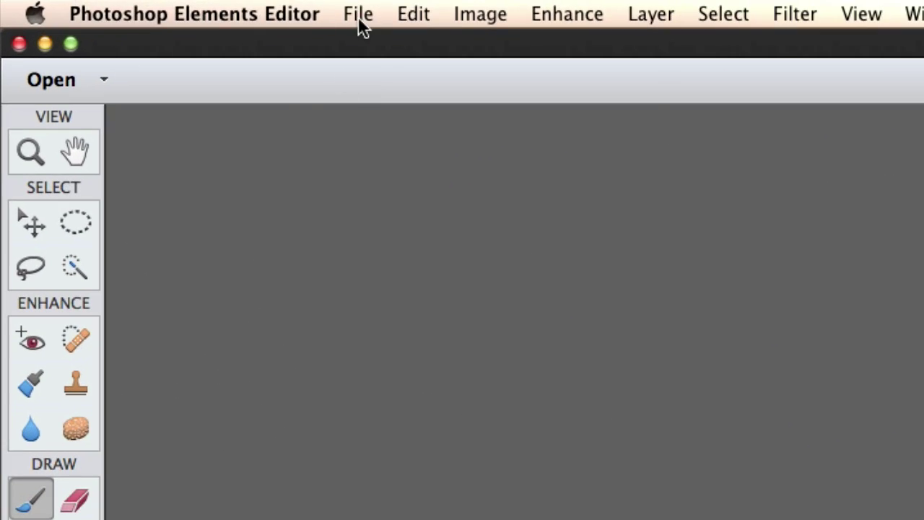
Create a new blank white 1280×720 px document at 300 pixels/inch, Untitled-1.
{"action": "left_click", "coordinate": [358, 16]}
{"action": "mouse_move", "coordinate": [382, 55]}
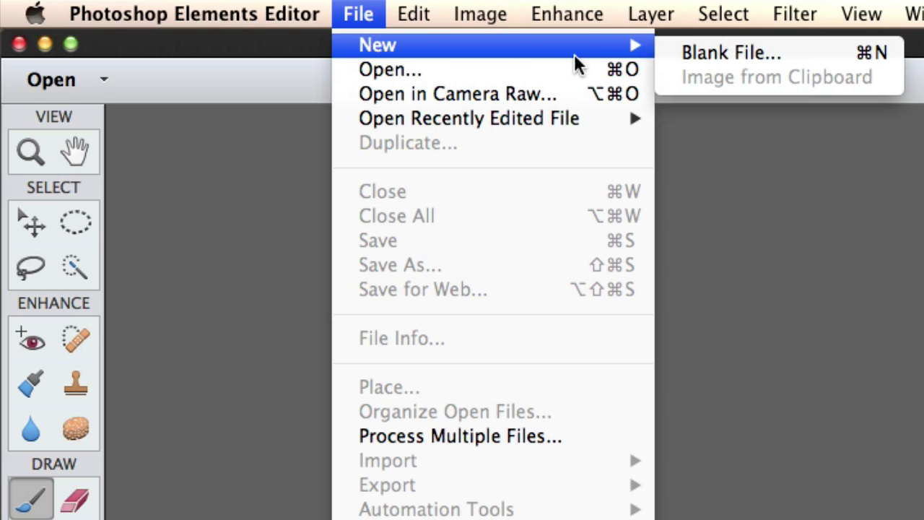
{"action": "left_click", "coordinate": [707, 61]}
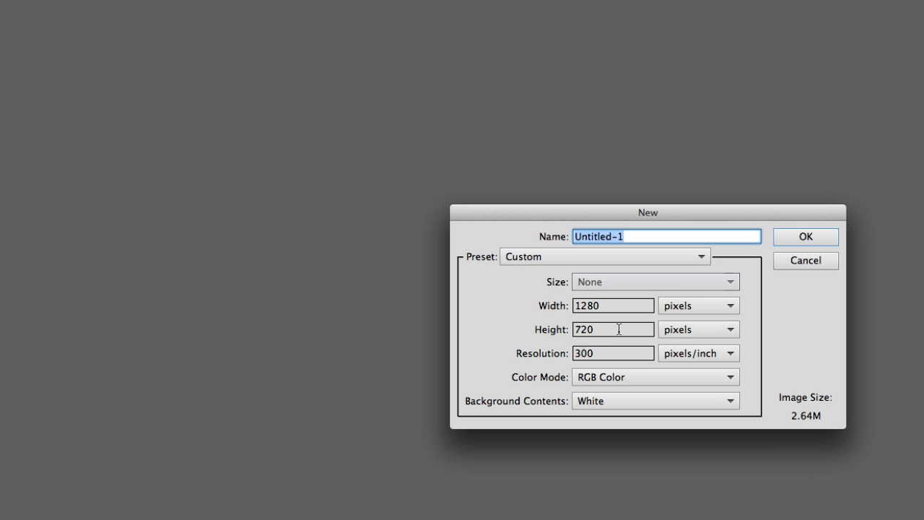
{"action": "left_click", "coordinate": [798, 237]}
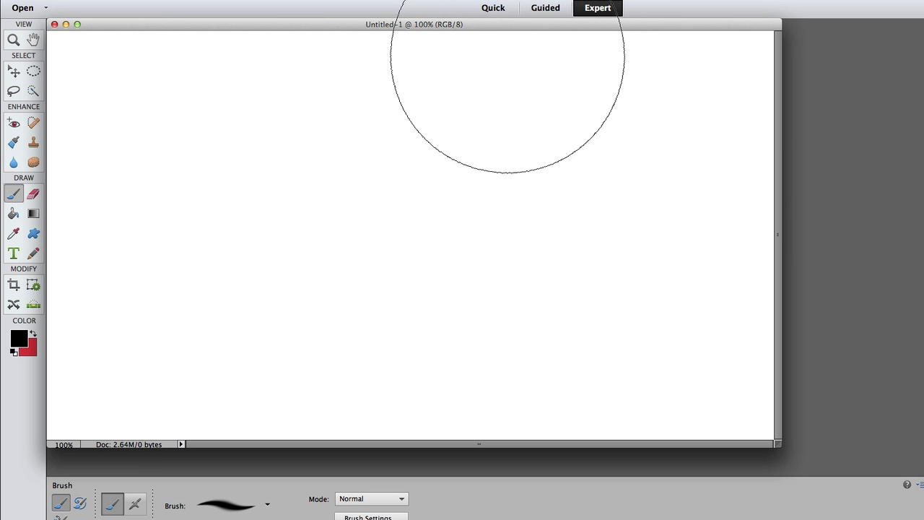
{"action": "left_click_drag", "start_coordinate": [473, 26], "coordinate": [575, 45]}
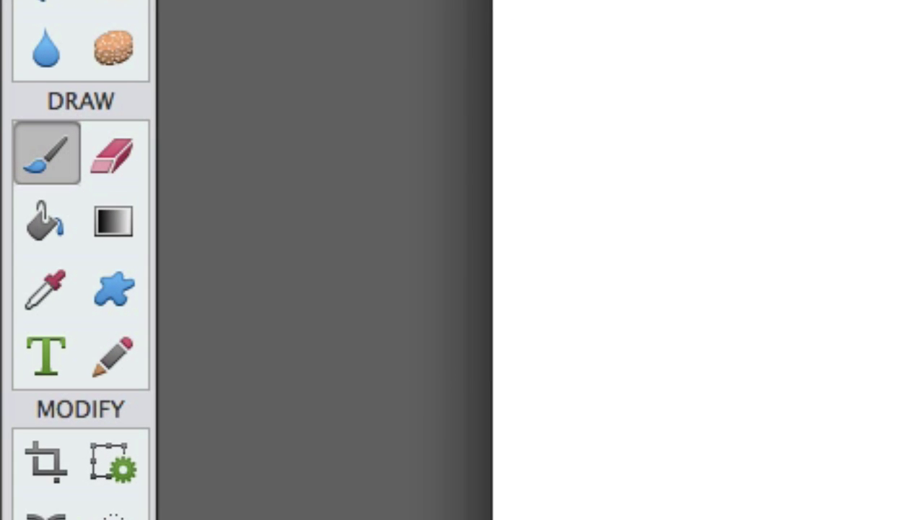
With the Gradient tool, edit the gradient so its orange right stop becomes light blue.
{"action": "left_click", "coordinate": [115, 221]}
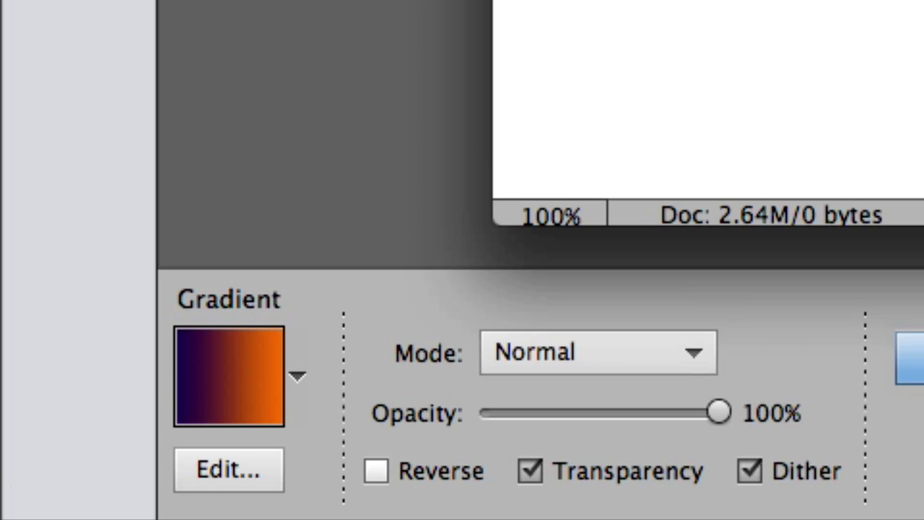
{"action": "left_click", "coordinate": [256, 478]}
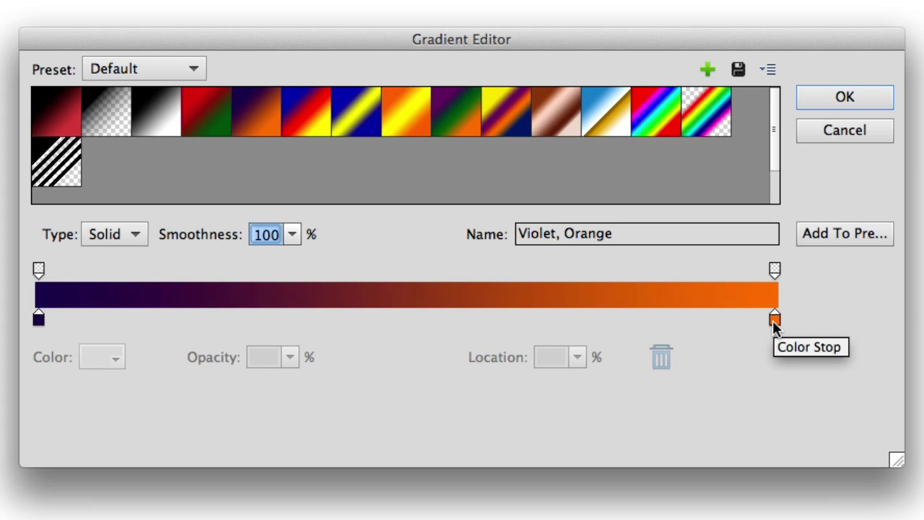
{"action": "double_click", "coordinate": [774, 320]}
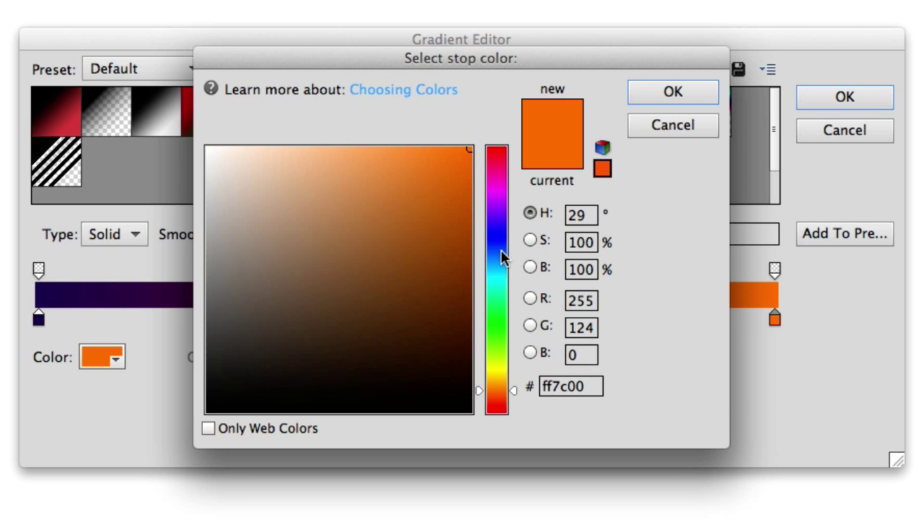
{"action": "left_click", "coordinate": [502, 254]}
{"action": "left_click", "coordinate": [671, 94]}
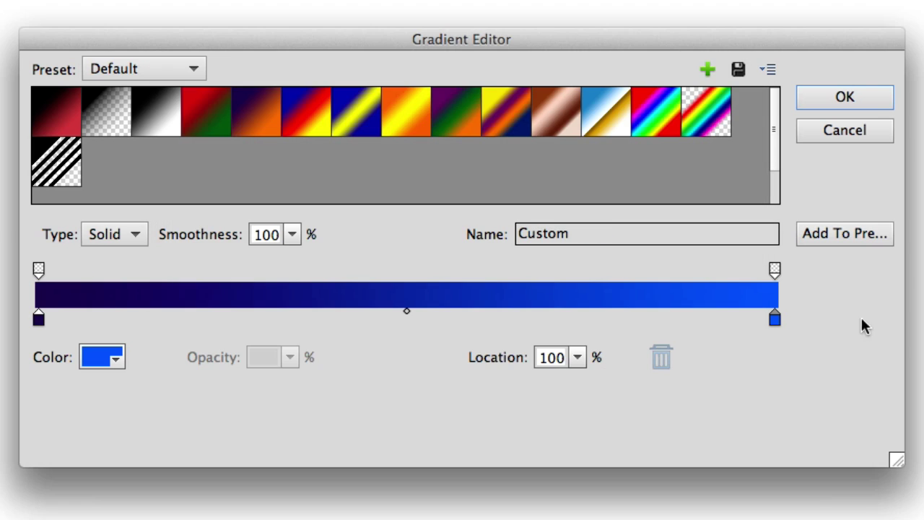
{"action": "double_click", "coordinate": [775, 321]}
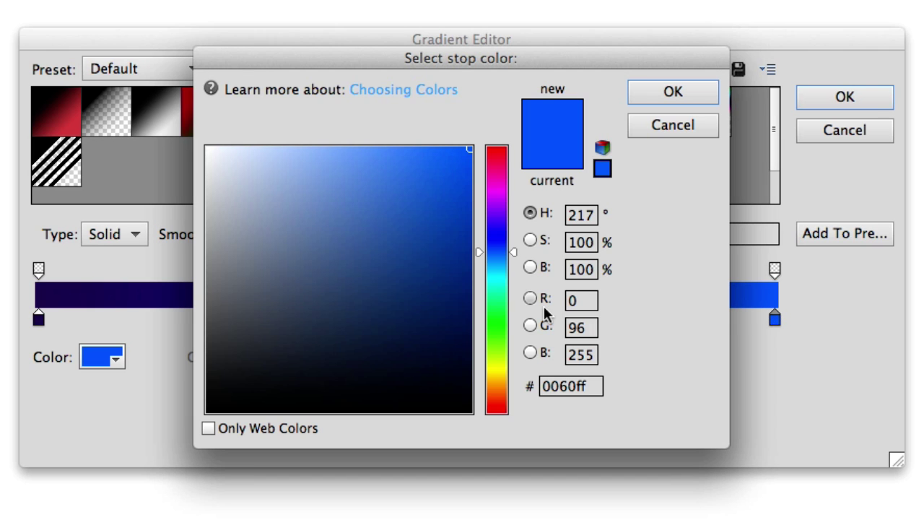
{"action": "left_click", "coordinate": [497, 266]}
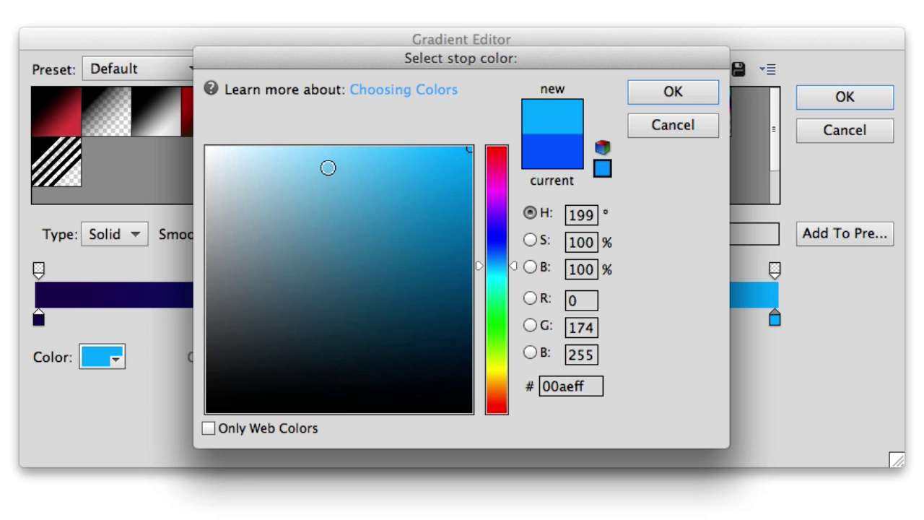
{"action": "left_click", "coordinate": [304, 159]}
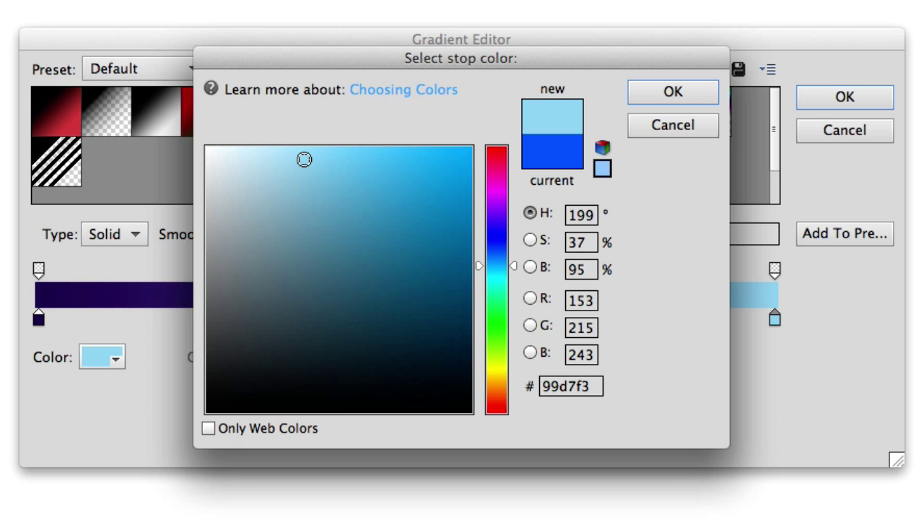
{"action": "left_click", "coordinate": [657, 92]}
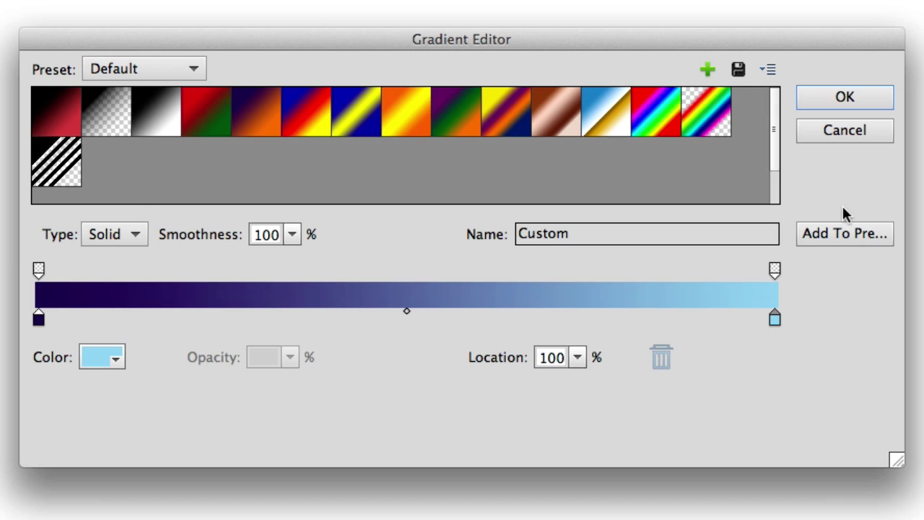
Change the dark violet left stop to medium blue #1986be.
{"action": "double_click", "coordinate": [39, 319]}
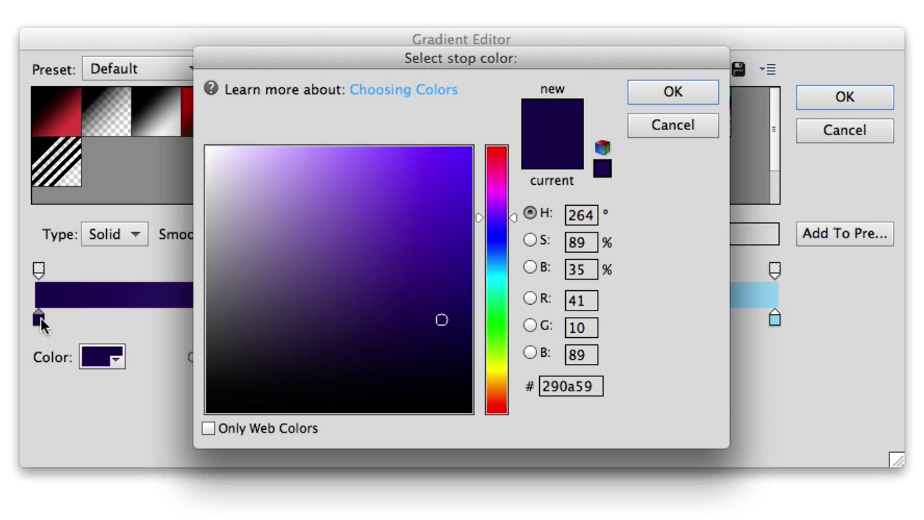
{"action": "left_click", "coordinate": [493, 265]}
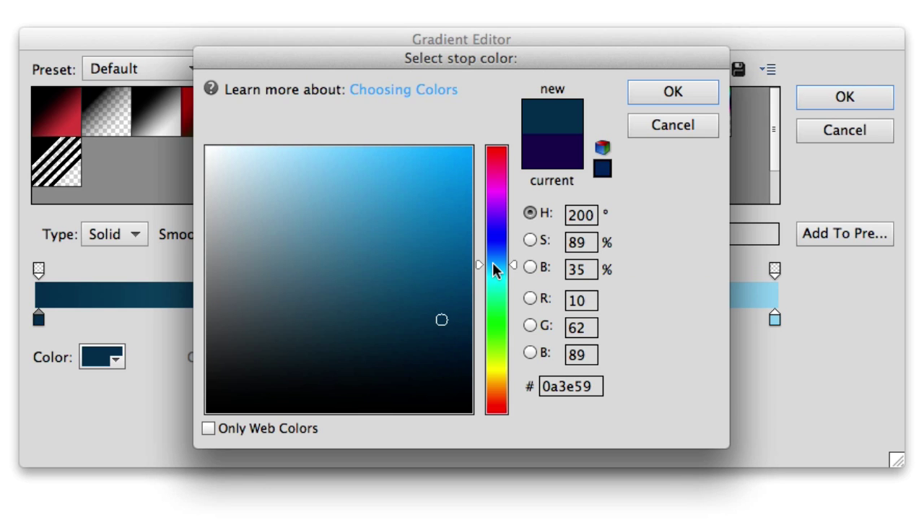
{"action": "left_click", "coordinate": [434, 247]}
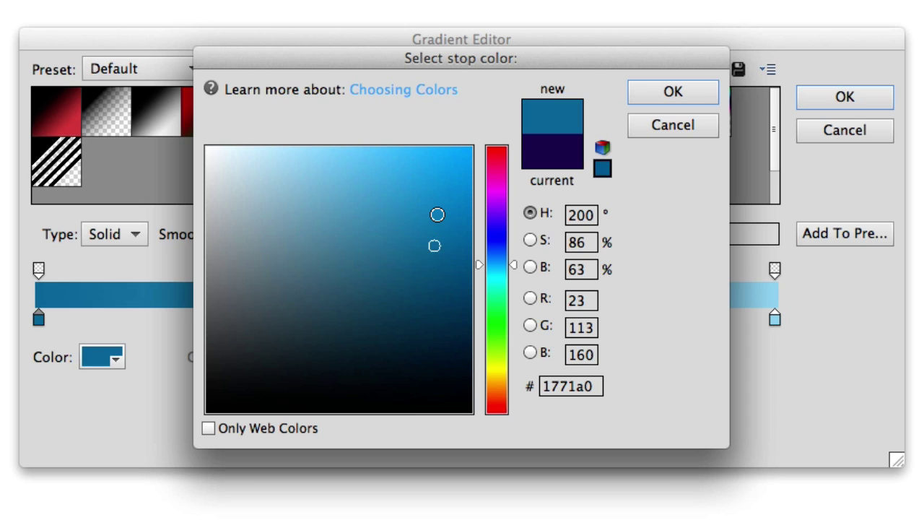
{"action": "left_click", "coordinate": [436, 214]}
{"action": "left_click", "coordinate": [693, 93]}
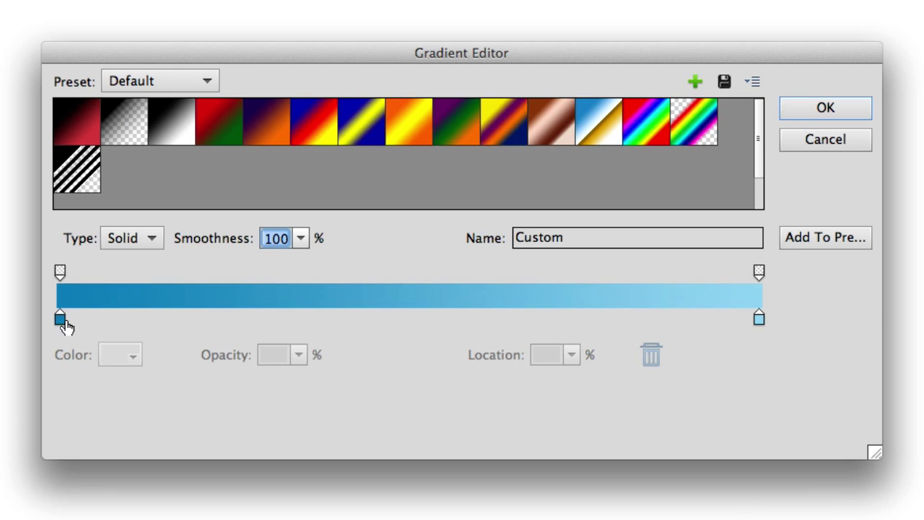
Move the dark blue stop to 90% and the light blue stop to 68%.
{"action": "left_click_drag", "start_coordinate": [65, 327], "coordinate": [692, 323]}
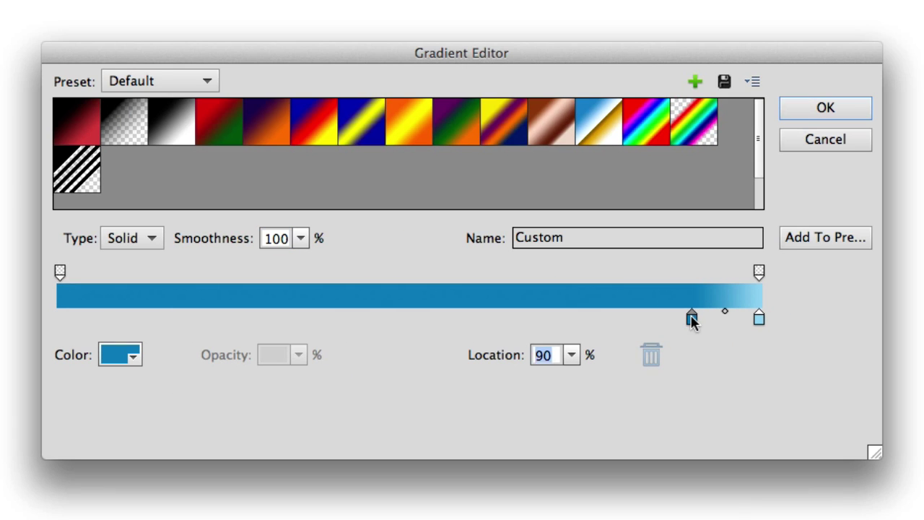
{"action": "left_click_drag", "start_coordinate": [759, 318], "coordinate": [52, 329]}
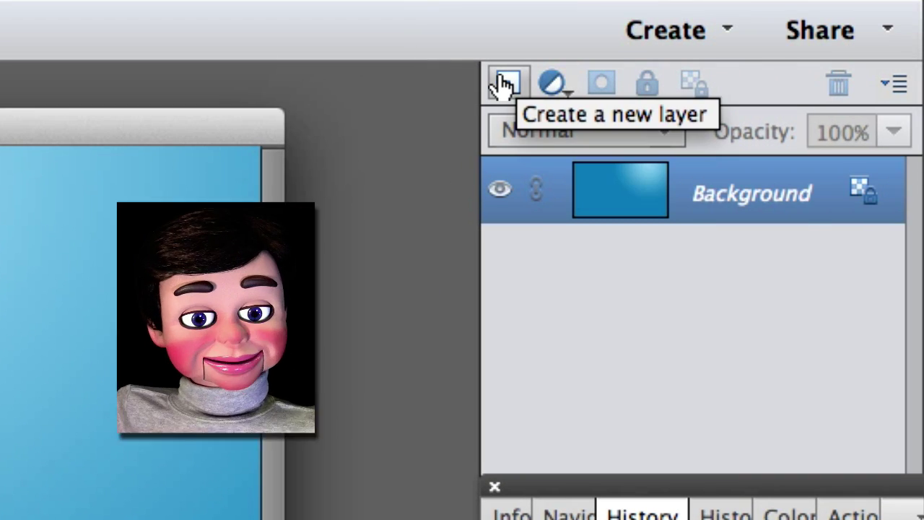
Add a new empty Layer 1 above the background and choose the Elliptical Marquee tool.
{"action": "left_click", "coordinate": [505, 83]}
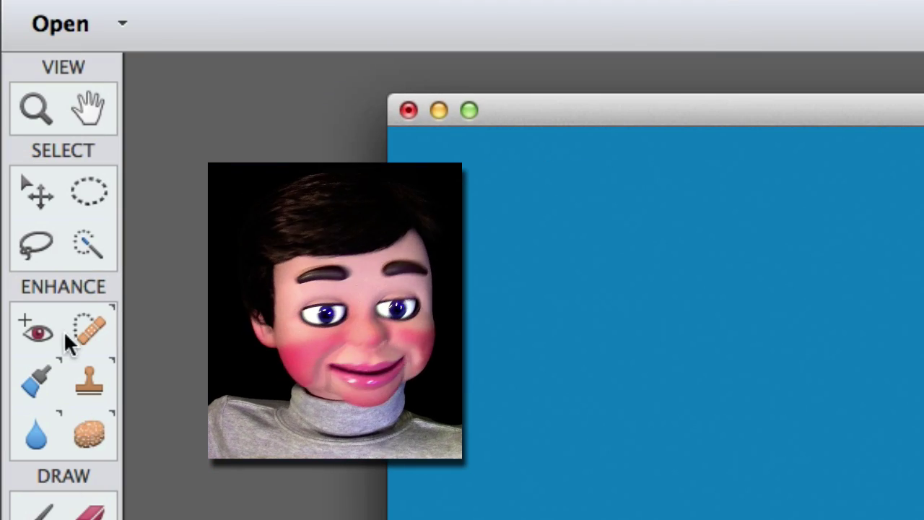
{"action": "left_click", "coordinate": [76, 188]}
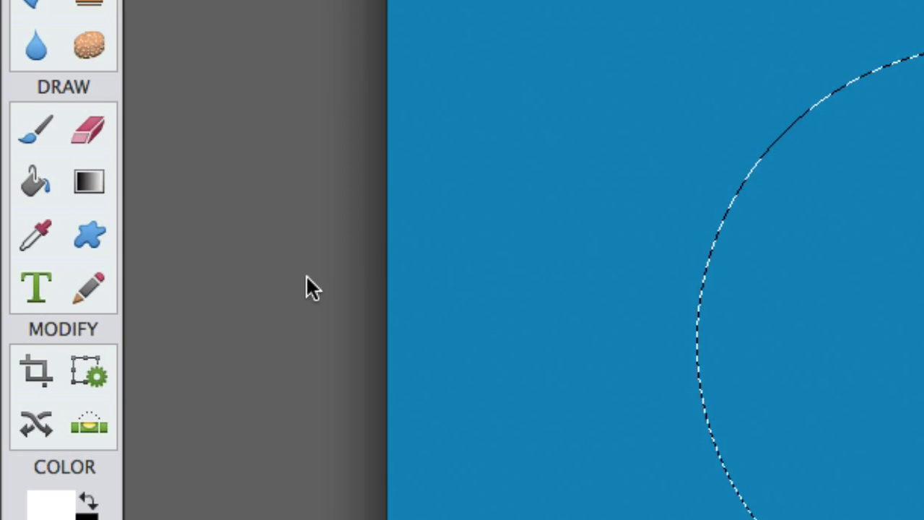
Paint a soft light rim inside the circle using the soft 27 px brush enlarged to about 367 px.
{"action": "left_click", "coordinate": [35, 149]}
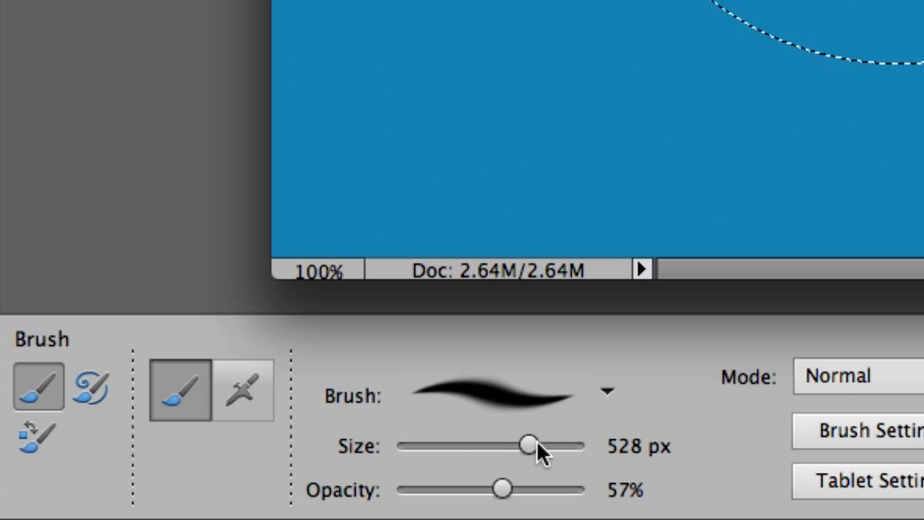
{"action": "left_click", "coordinate": [589, 394]}
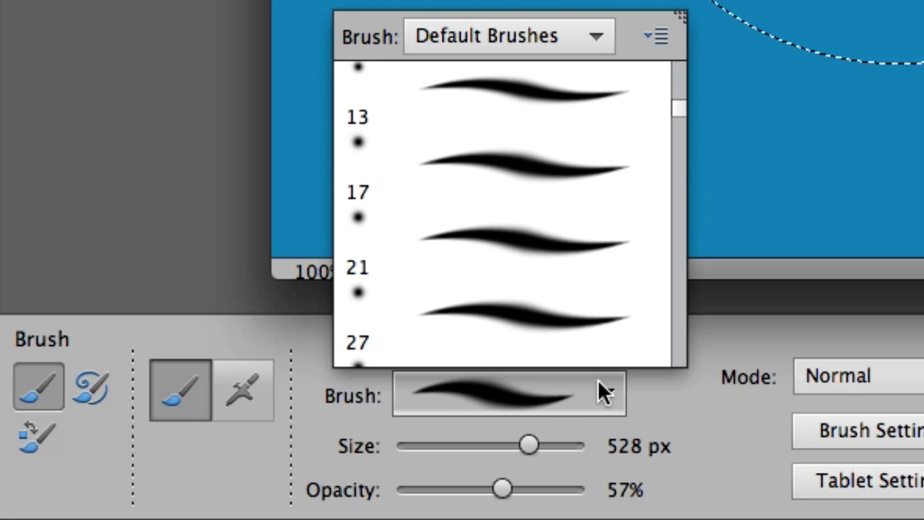
{"action": "scroll", "coordinate": [542, 252], "scroll_direction": "down", "scroll_amount": 1}
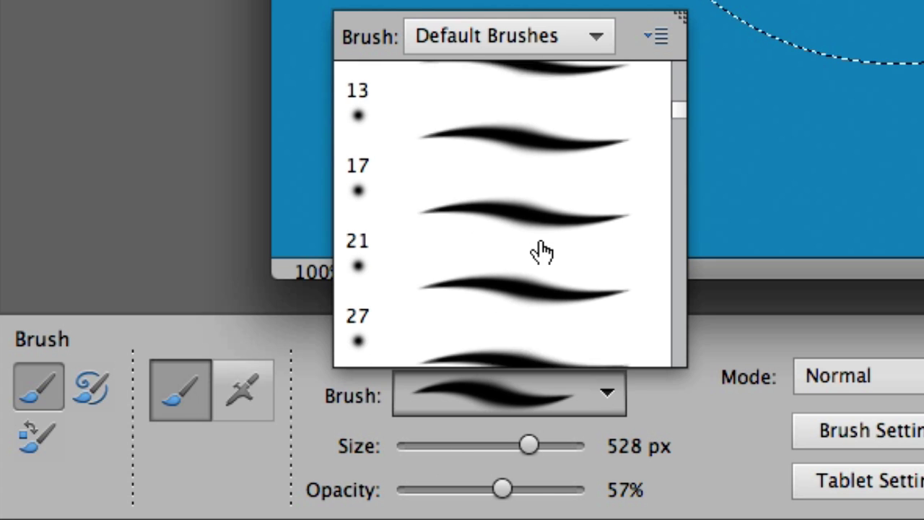
{"action": "scroll", "coordinate": [543, 252], "scroll_direction": "up", "scroll_amount": 5}
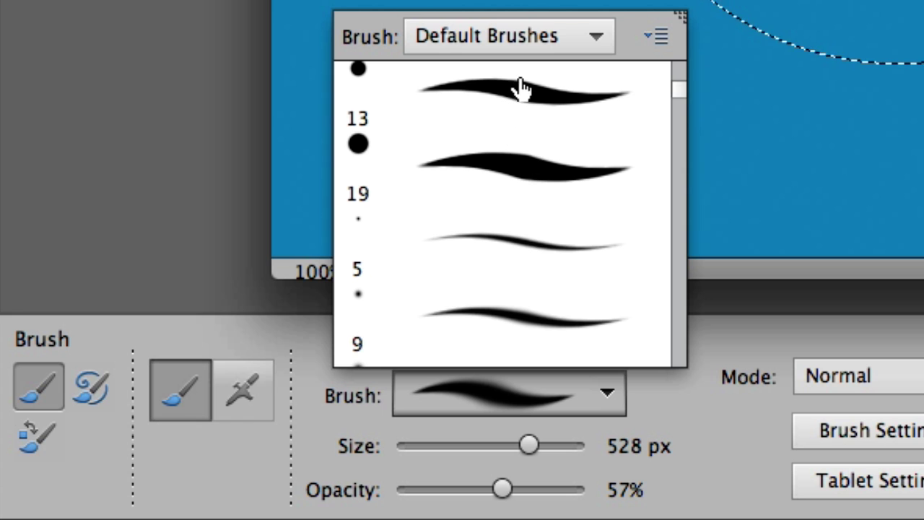
{"action": "scroll", "coordinate": [551, 248], "scroll_direction": "down", "scroll_amount": 3}
{"action": "scroll", "coordinate": [549, 248], "scroll_direction": "down", "scroll_amount": 2}
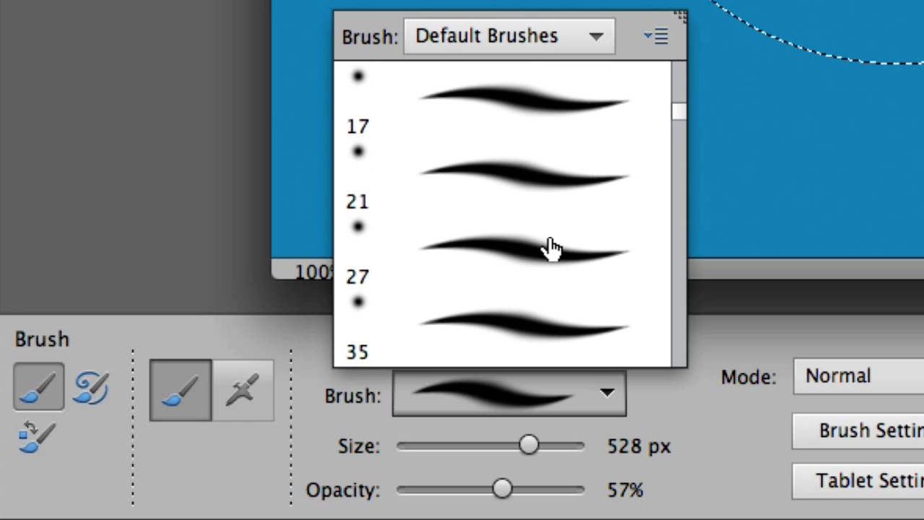
{"action": "left_click", "coordinate": [505, 249]}
{"action": "left_click", "coordinate": [707, 338]}
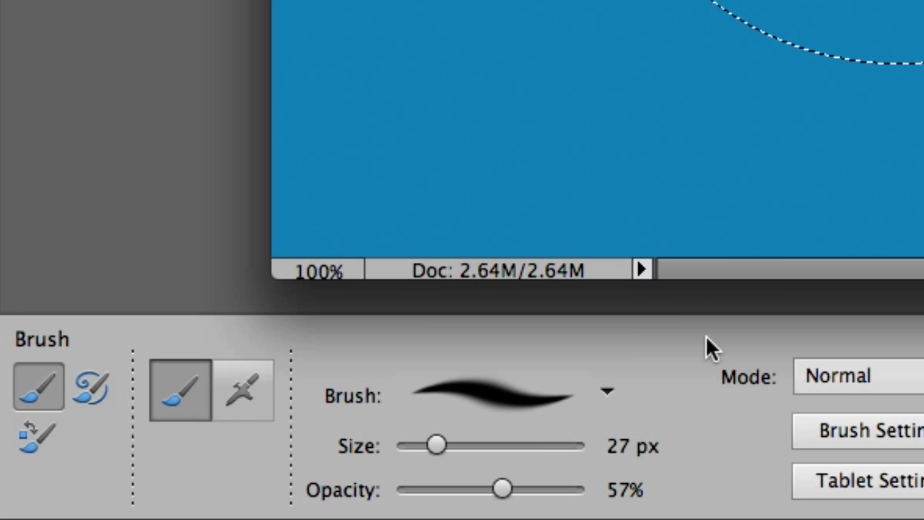
{"action": "left_click_drag", "start_coordinate": [503, 448], "coordinate": [521, 440]}
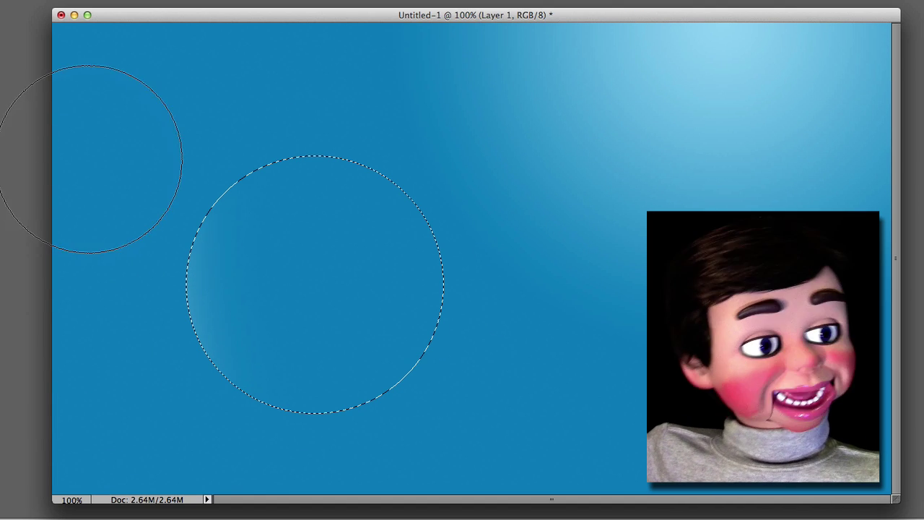
{"action": "left_click_drag", "start_coordinate": [237, 62], "coordinate": [395, 54]}
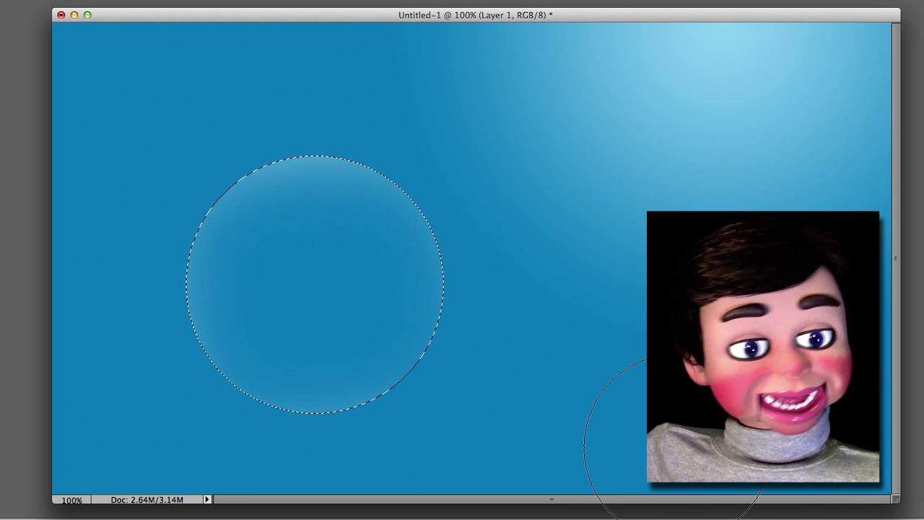
{"action": "key", "text": "super+d"}
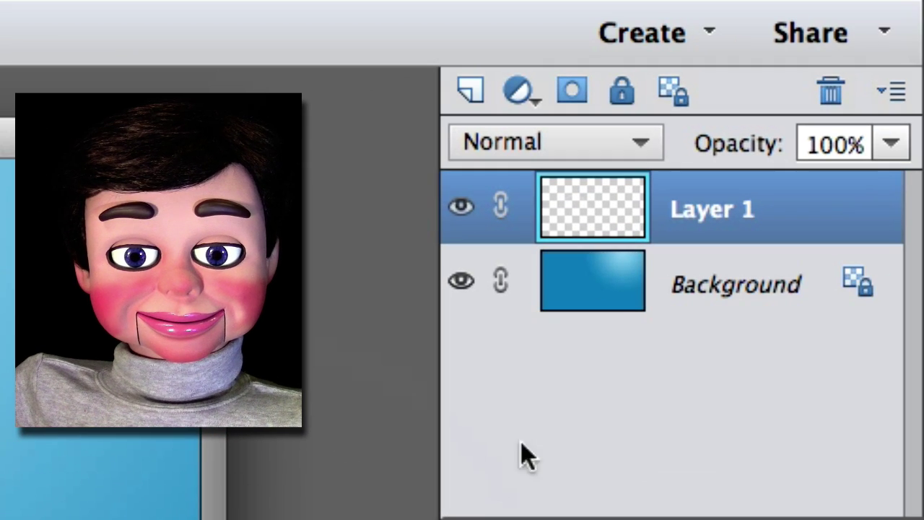
{"action": "right_click", "coordinate": [668, 190]}
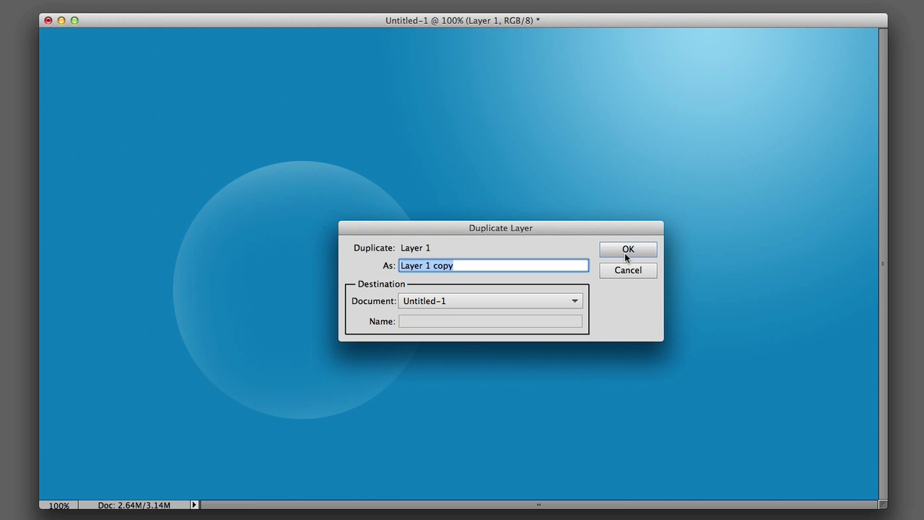
{"action": "left_click", "coordinate": [626, 250]}
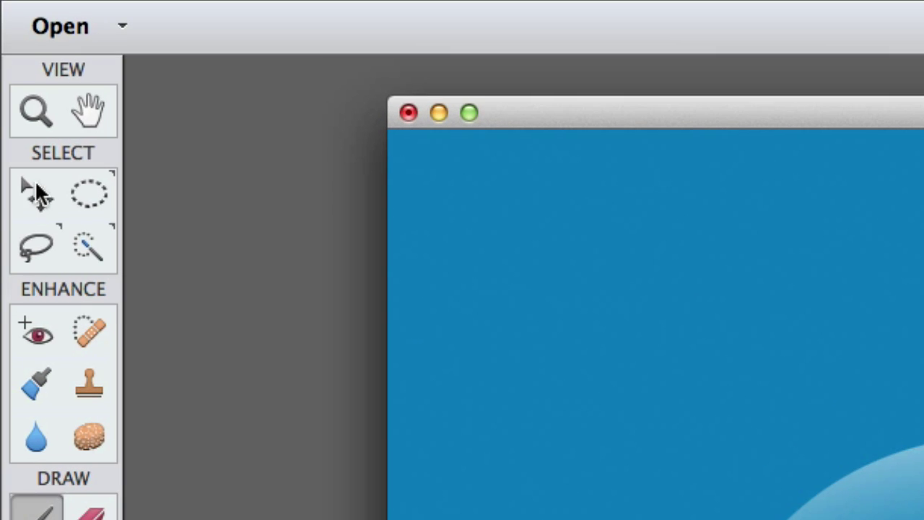
Move the circle up and to the left with the Move tool.
{"action": "left_click", "coordinate": [34, 187]}
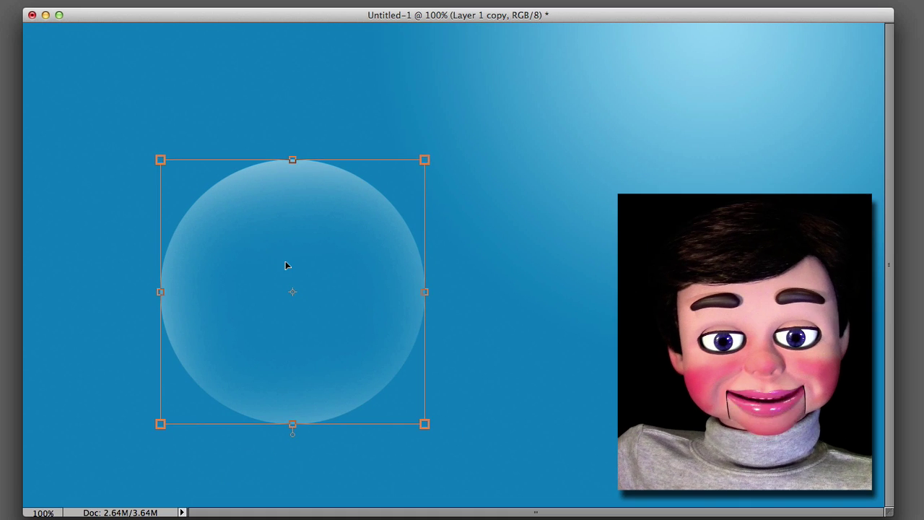
{"action": "left_click_drag", "start_coordinate": [252, 254], "coordinate": [110, 218]}
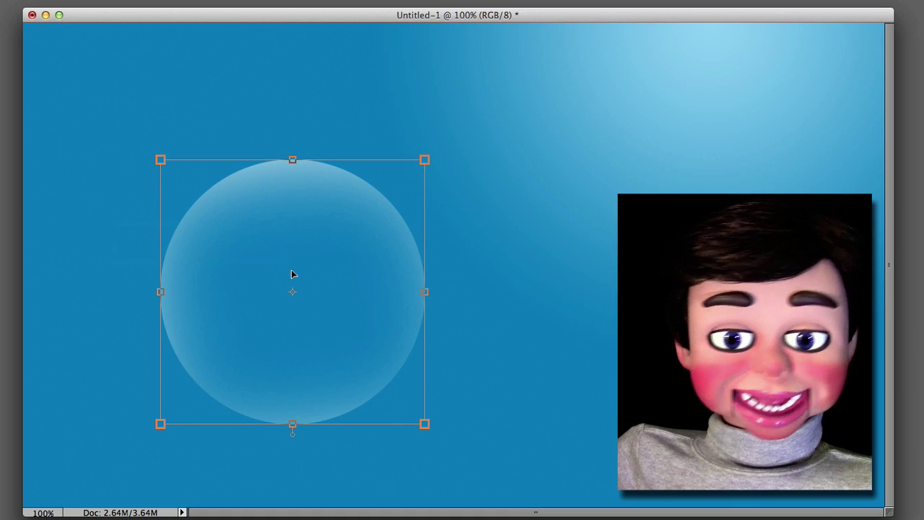
{"action": "left_click_drag", "start_coordinate": [277, 171], "coordinate": [320, 175]}
{"action": "left_click", "coordinate": [800, 214]}
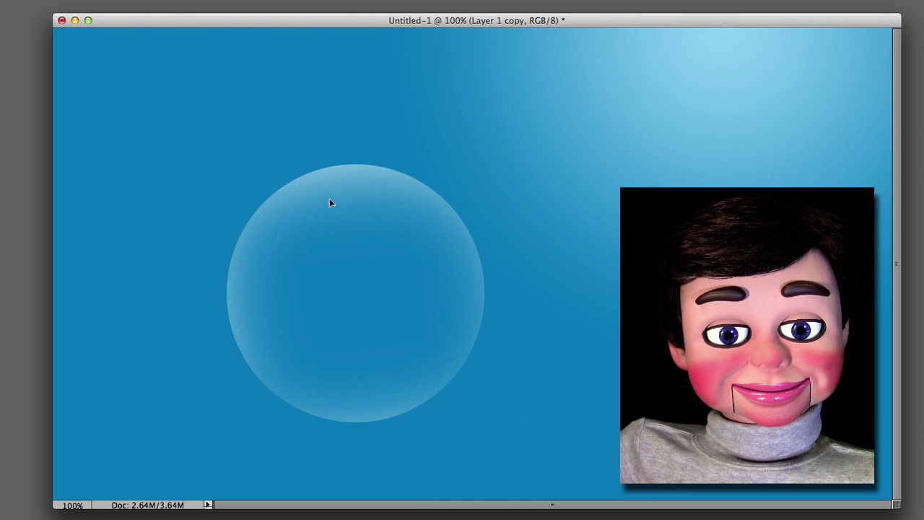
{"action": "key", "text": "super+t"}
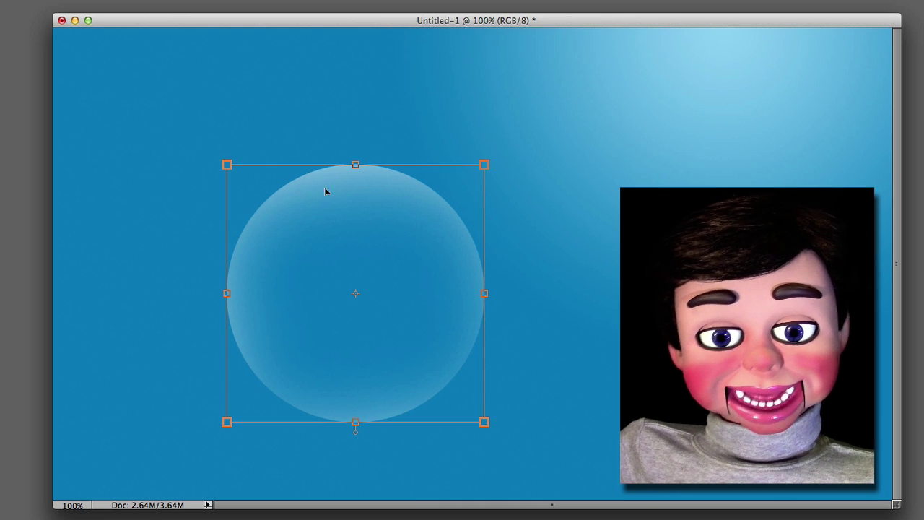
{"action": "left_click_drag", "start_coordinate": [329, 182], "coordinate": [307, 169]}
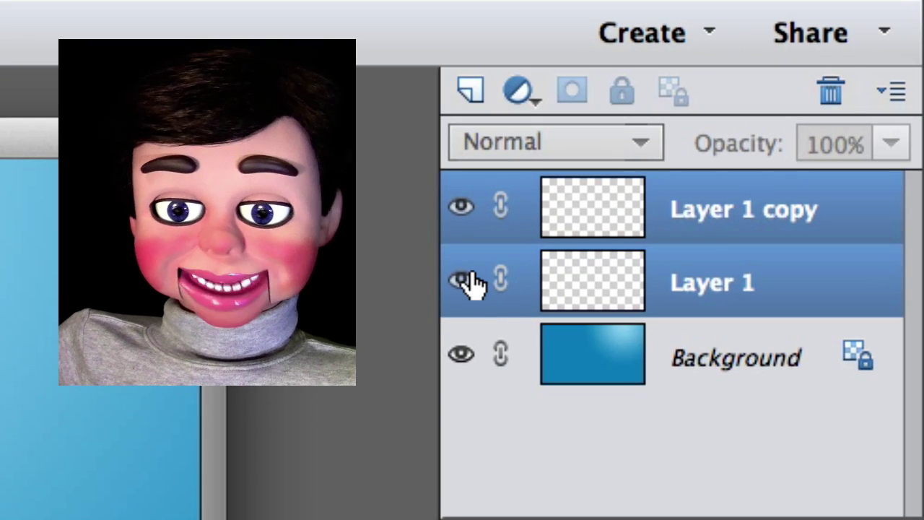
Hide Layer 1 and place a copy of the sphere at the canvas's top-left corner.
{"action": "left_click", "coordinate": [463, 282]}
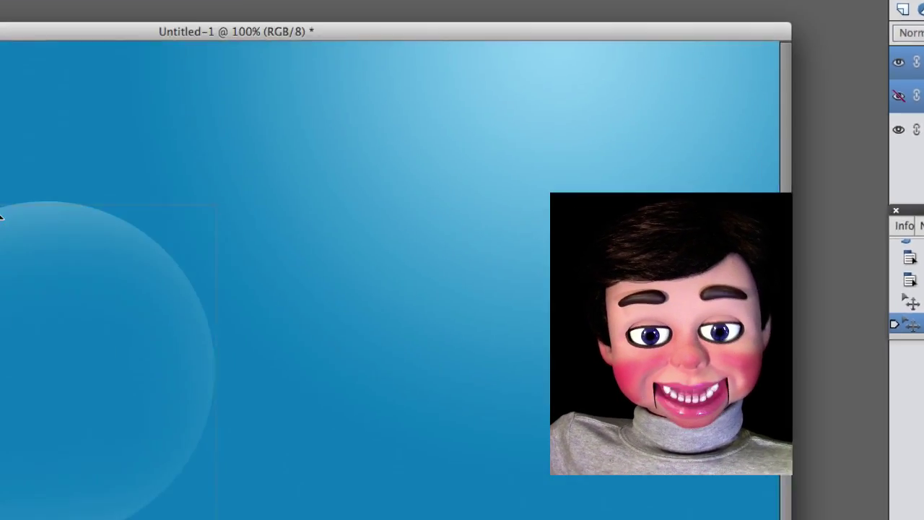
{"action": "left_click_drag", "start_coordinate": [1, 217], "coordinate": [0, 25]}
{"action": "key", "text": "super+z"}
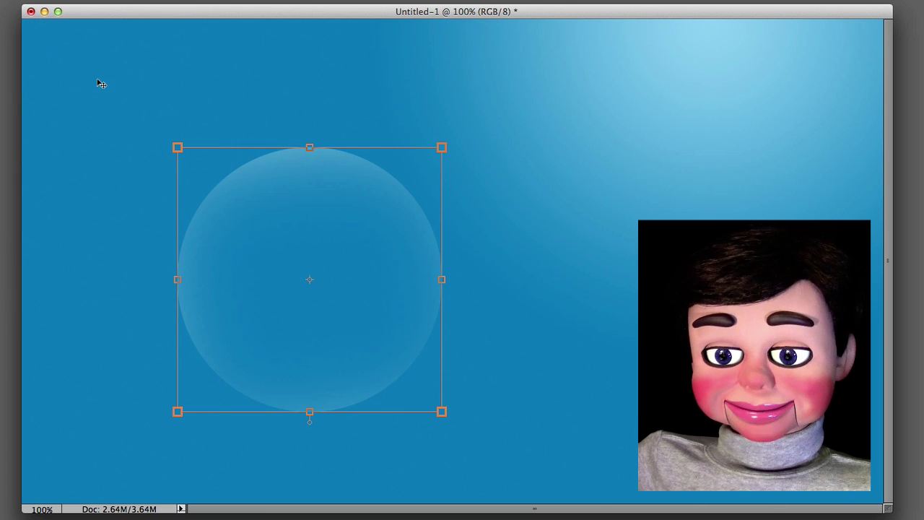
{"action": "left_click_drag", "start_coordinate": [409, 204], "coordinate": [373, 182]}
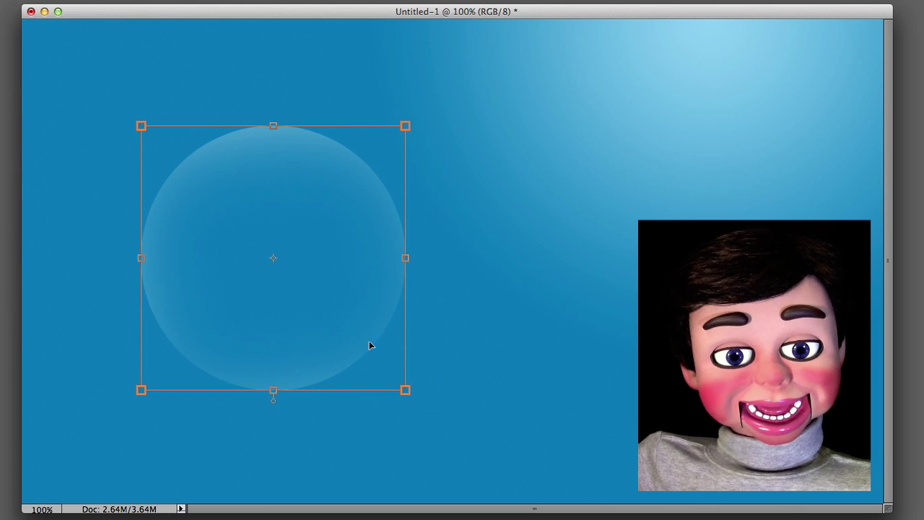
{"action": "left_click", "coordinate": [344, 371]}
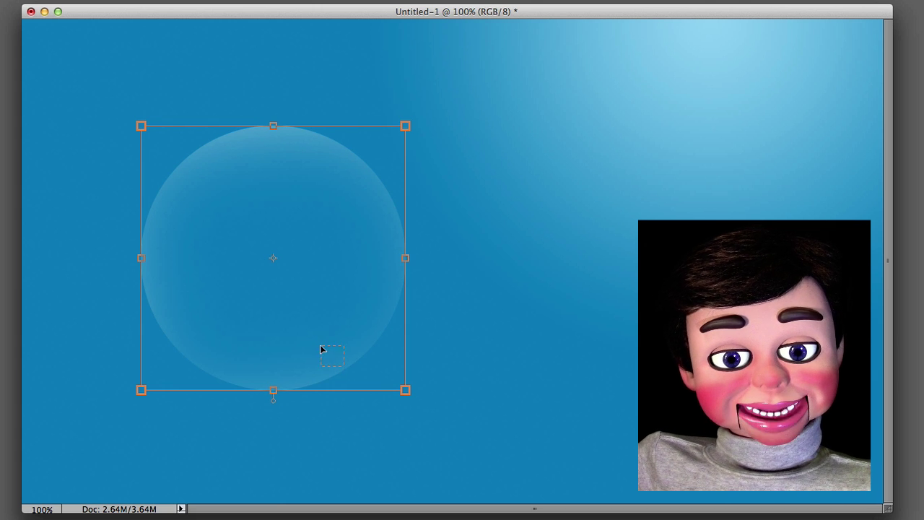
{"action": "left_click", "coordinate": [323, 351], "text": "alt"}
{"action": "left_click_drag", "start_coordinate": [312, 385], "coordinate": [85, 205]}
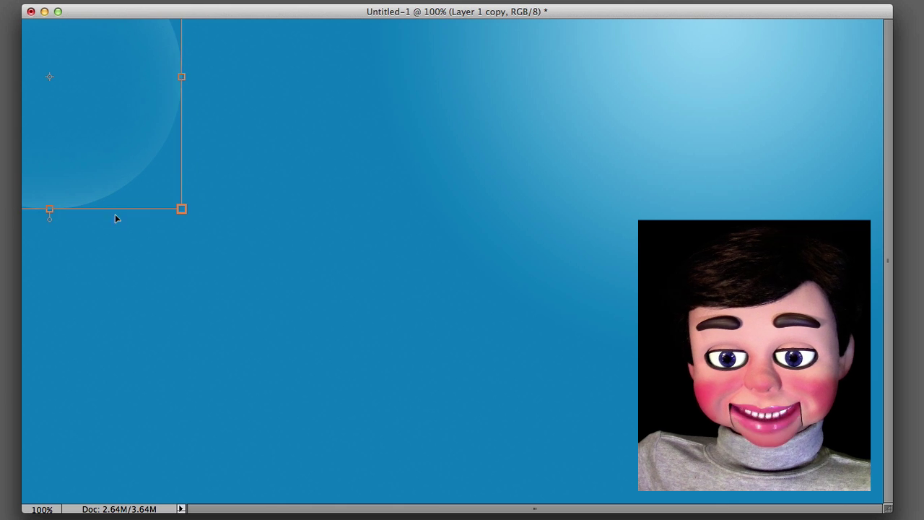
{"action": "left_click", "coordinate": [284, 358]}
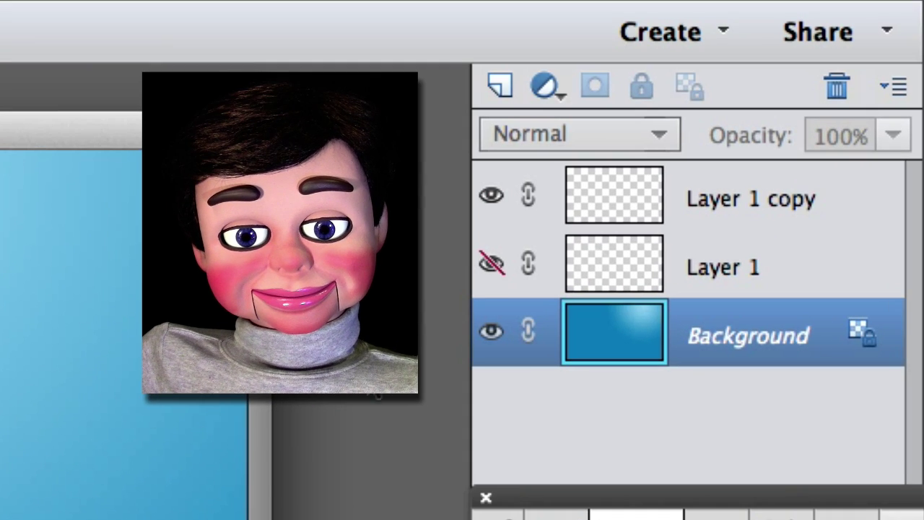
Show Layer 1, enlarge and widen it into a huge ellipse, and lower it into an arc.
{"action": "left_click", "coordinate": [499, 266]}
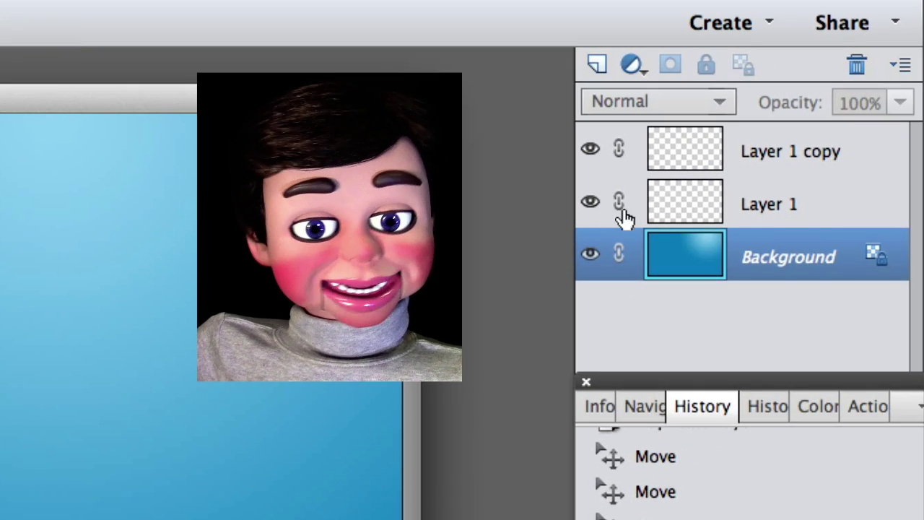
{"action": "left_click", "coordinate": [633, 227]}
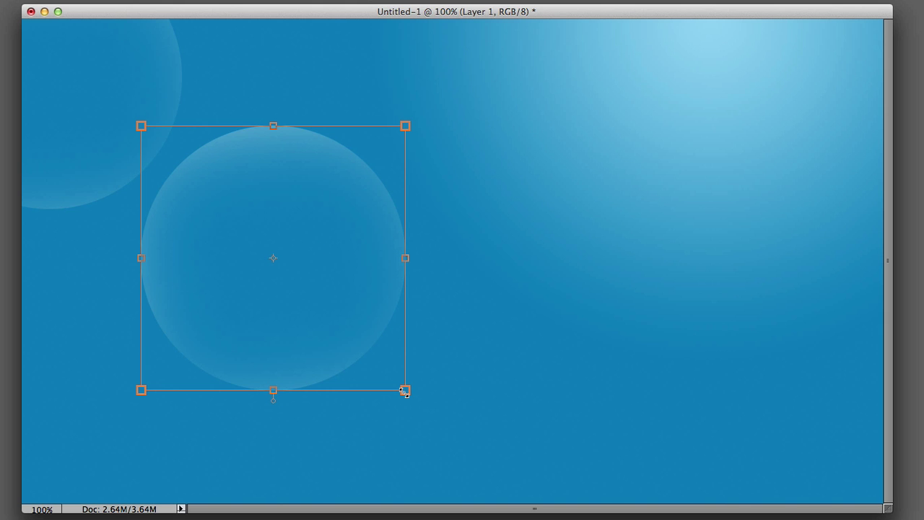
{"action": "left_click_drag", "start_coordinate": [406, 390], "coordinate": [608, 517]}
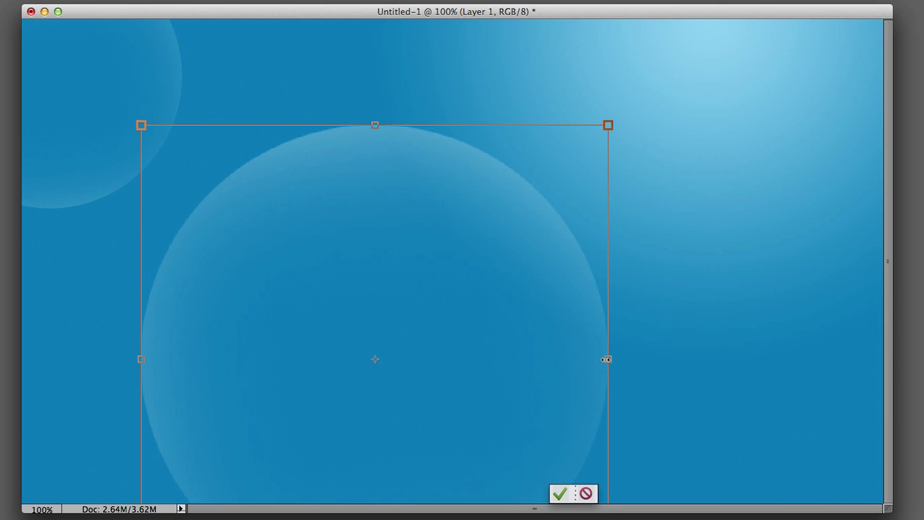
{"action": "left_click_drag", "start_coordinate": [609, 359], "coordinate": [923, 359]}
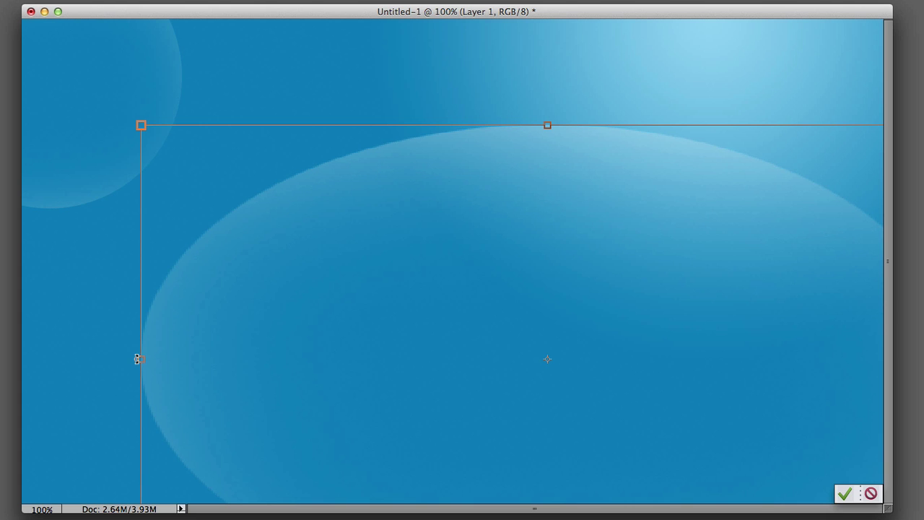
{"action": "left_click_drag", "start_coordinate": [140, 359], "coordinate": [0, 359]}
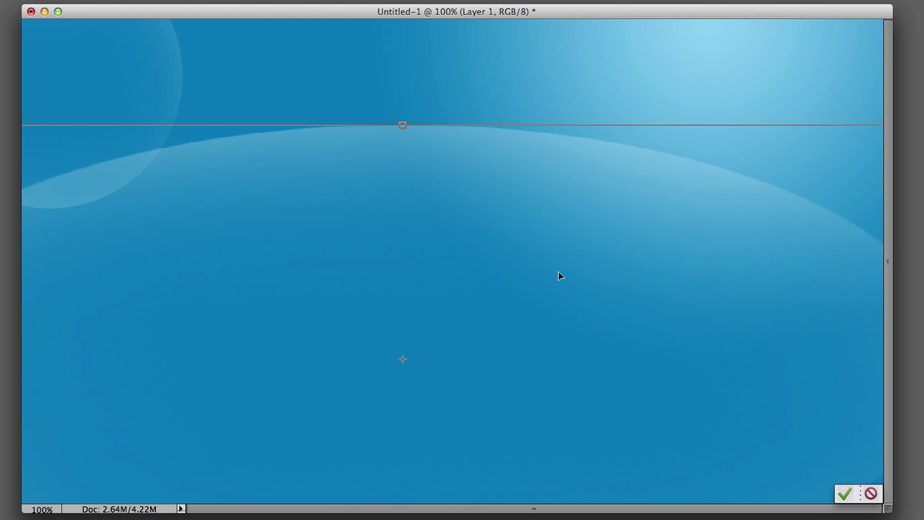
{"action": "left_click_drag", "start_coordinate": [558, 276], "coordinate": [578, 352]}
{"action": "key", "text": "Return"}
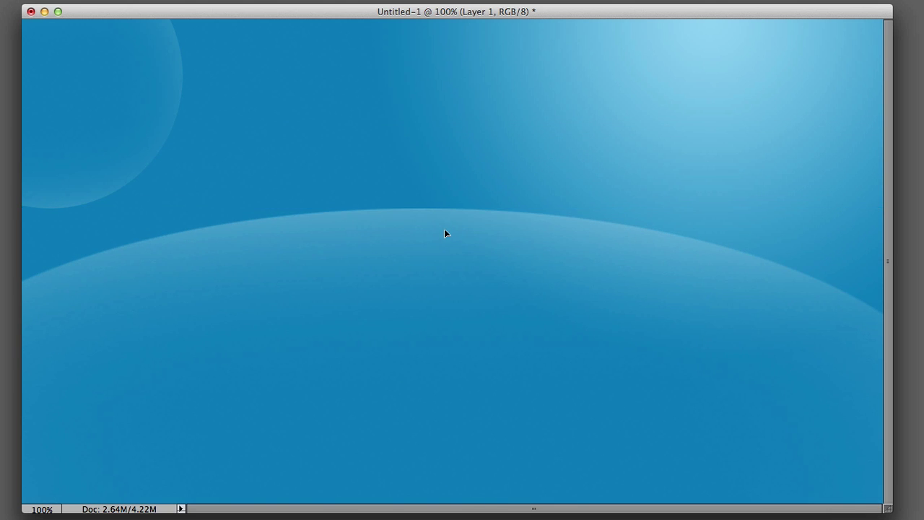
{"action": "left_click_drag", "start_coordinate": [445, 232], "coordinate": [449, 276]}
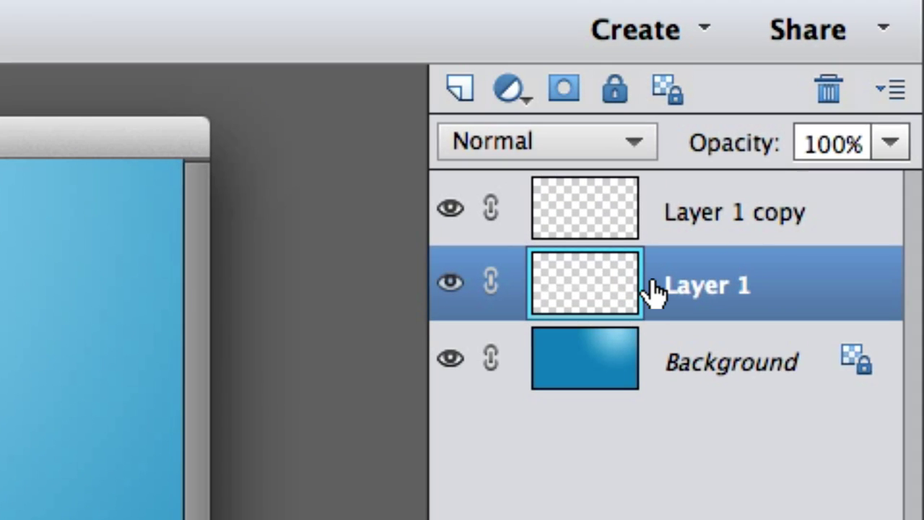
Duplicate Layer 1 and nudge the copy upward with five Up-arrow presses.
{"action": "right_click", "coordinate": [704, 289]}
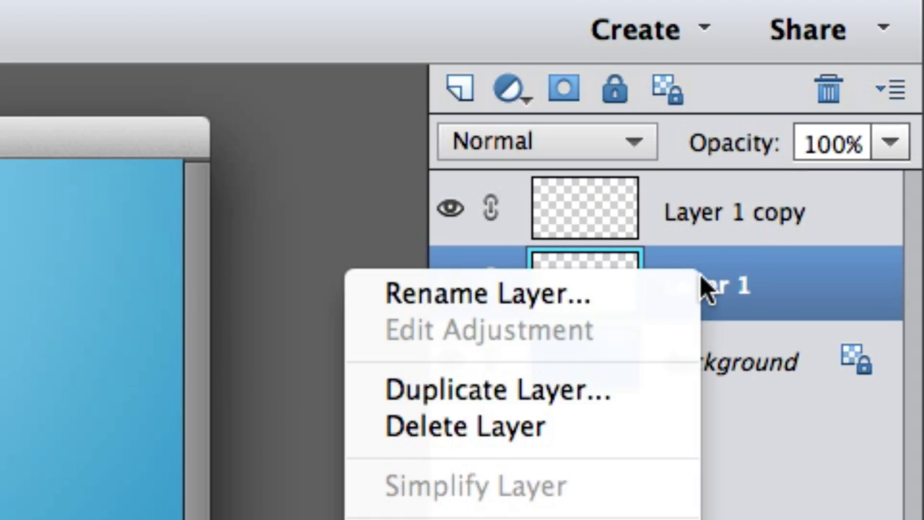
{"action": "left_click", "coordinate": [561, 392]}
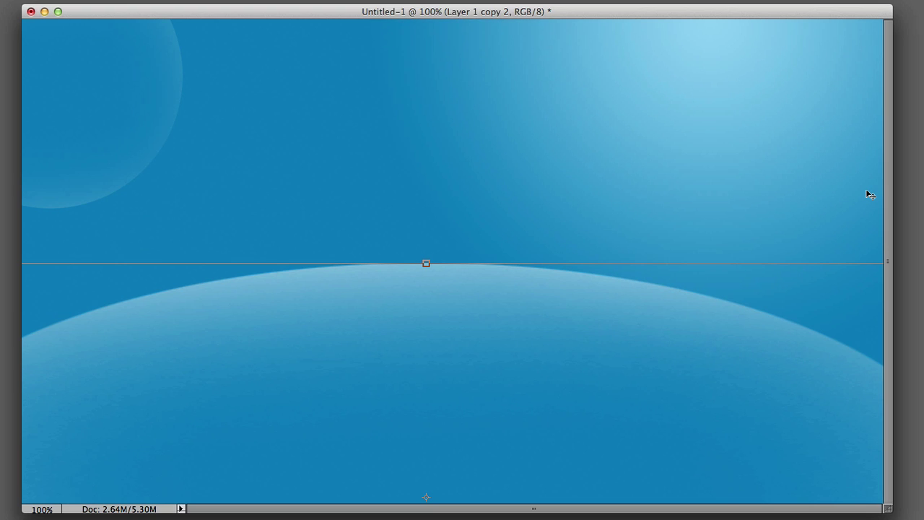
{"action": "key", "text": "Up"}
{"action": "key", "text": "Up"}
{"action": "key", "text": "Up"}
{"action": "key", "text": "Up"}
{"action": "key", "text": "Up"}
{"action": "key", "text": "Up"}
{"action": "key", "text": "Up"}
{"action": "key", "text": "Up"}
{"action": "key", "text": "Up"}
{"action": "key", "text": "Up"}
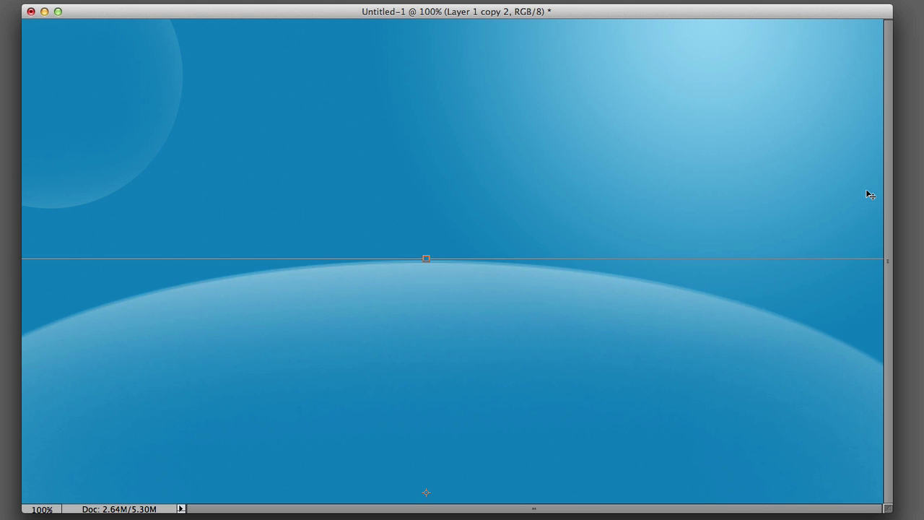
{"action": "key", "text": "Up"}
{"action": "key", "text": "Up"}
{"action": "key", "text": "Up"}
{"action": "key", "text": "Up"}
{"action": "key", "text": "Up"}
{"action": "key", "text": "Up"}
{"action": "key", "text": "Up"}
{"action": "key", "text": "Up"}
{"action": "key", "text": "Up"}
{"action": "key", "text": "Up"}
{"action": "key", "text": "Up"}
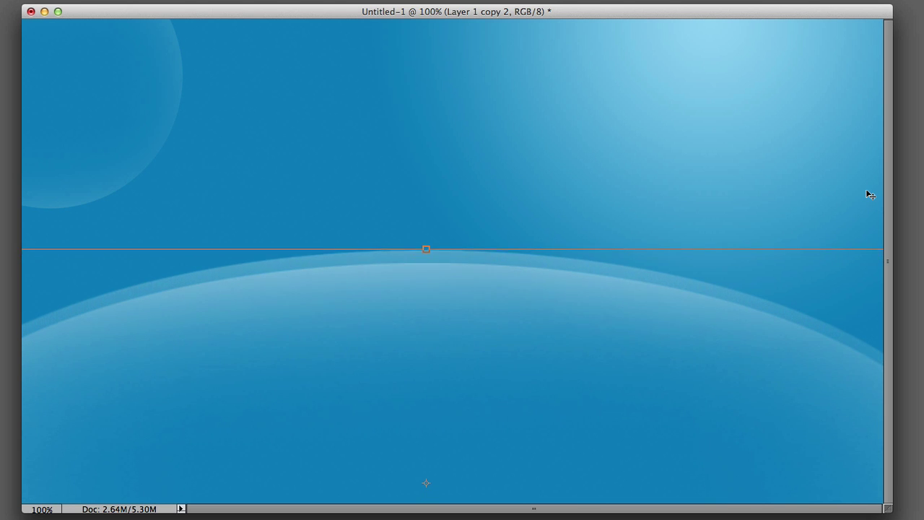
{"action": "key", "text": "Up"}
{"action": "key", "text": "Up"}
{"action": "key", "text": "Up"}
{"action": "key", "text": "Up"}
{"action": "key", "text": "Up"}
{"action": "key", "text": "Up"}
{"action": "key", "text": "Up"}
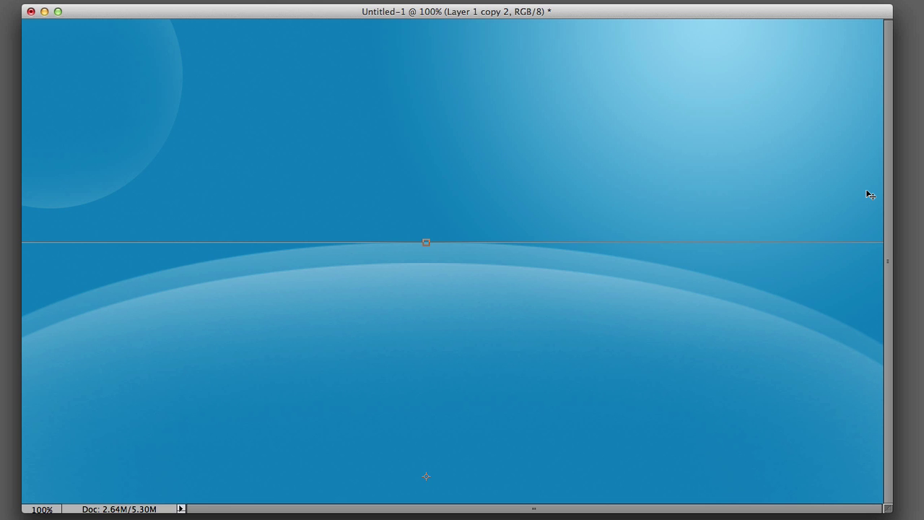
{"action": "key", "text": "Up"}
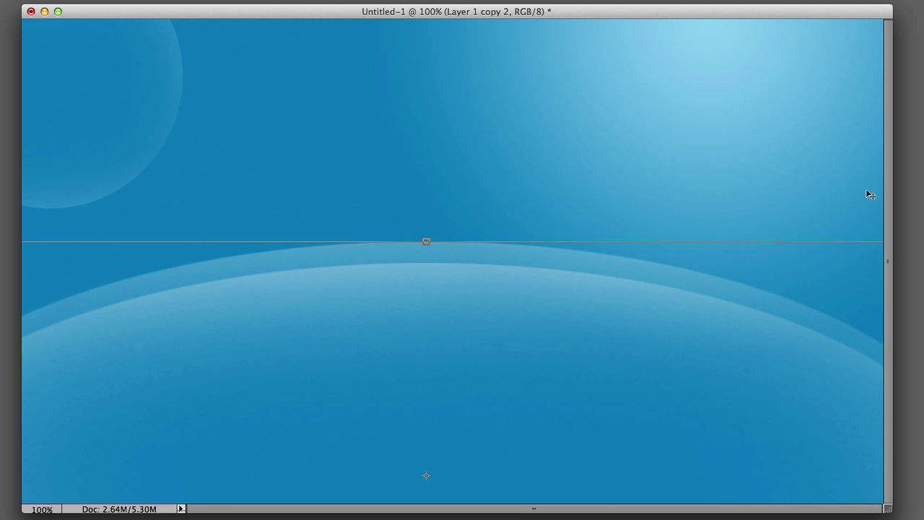
{"action": "key", "text": "Up"}
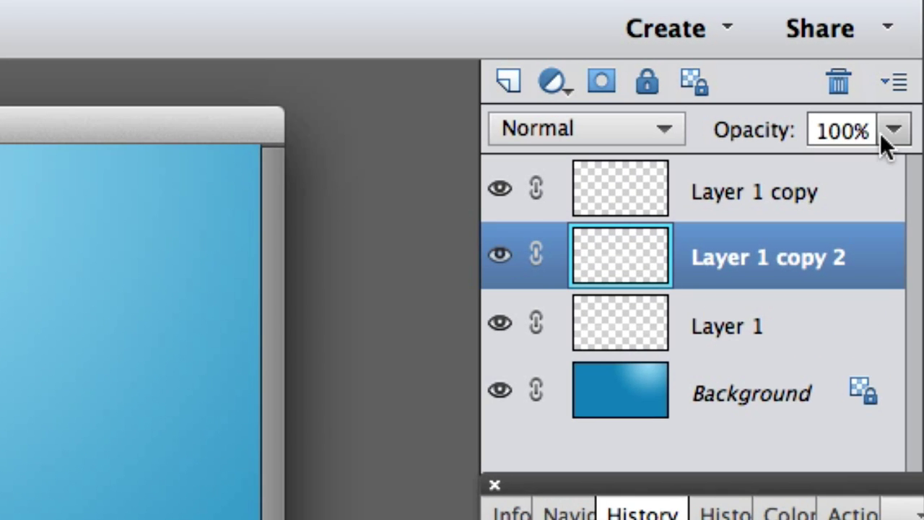
Set Layer 1 copy 2 and Layer 1 to about 50% opacity, then select Background.
{"action": "left_click", "coordinate": [894, 130]}
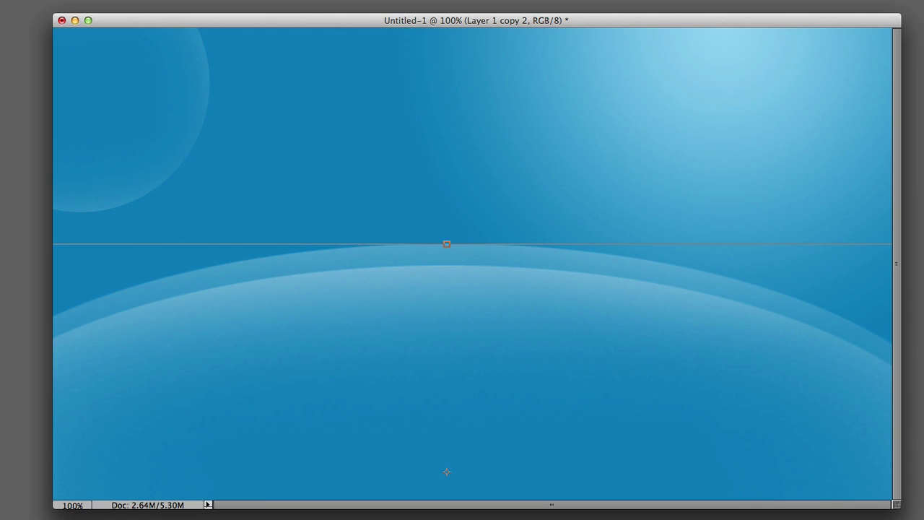
{"action": "left_click_drag", "start_coordinate": [889, 168], "coordinate": [823, 167]}
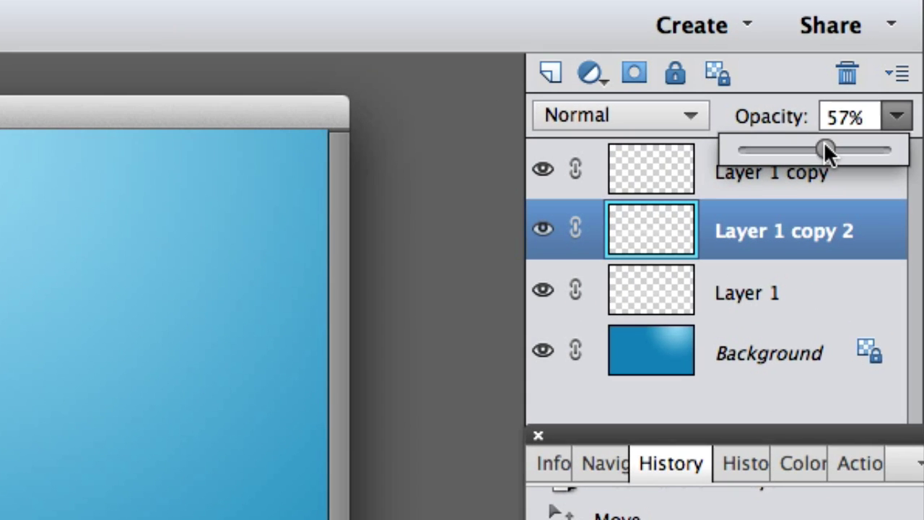
{"action": "left_click_drag", "start_coordinate": [824, 142], "coordinate": [811, 141]}
{"action": "left_click", "coordinate": [809, 291]}
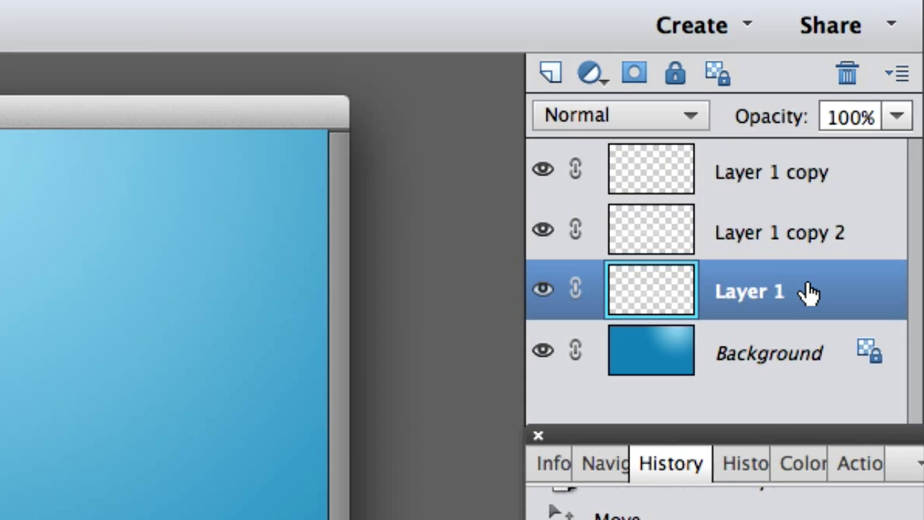
{"action": "left_click", "coordinate": [894, 123]}
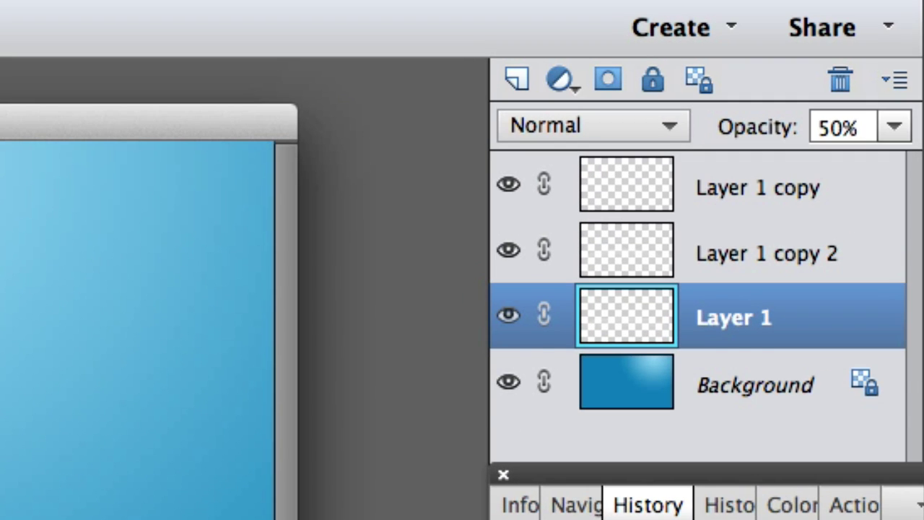
{"action": "left_click", "coordinate": [755, 385]}
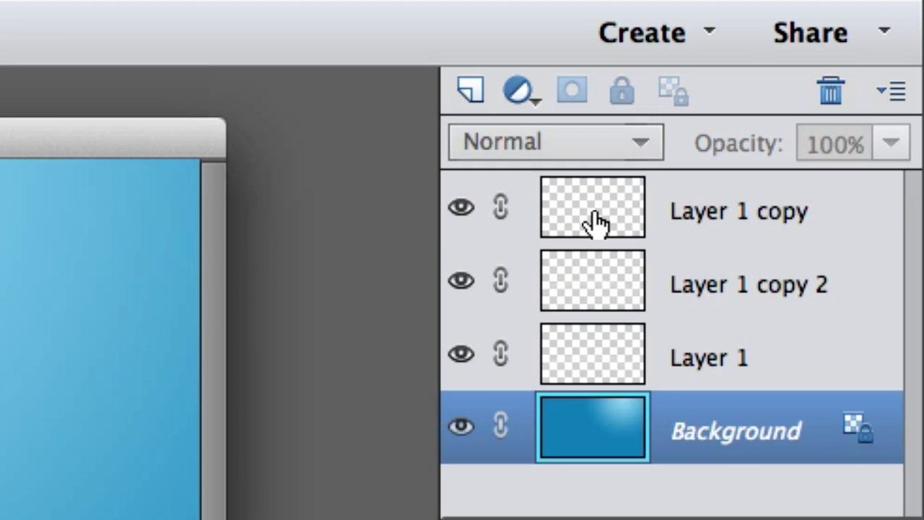
Duplicate Layer 1 copy as Layer 1 copy 3.
{"action": "left_click", "coordinate": [594, 224]}
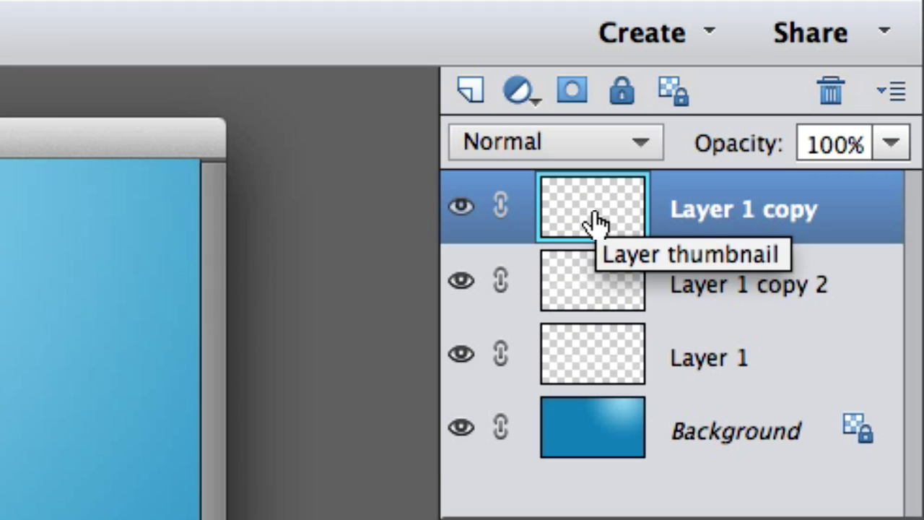
{"action": "right_click", "coordinate": [594, 211]}
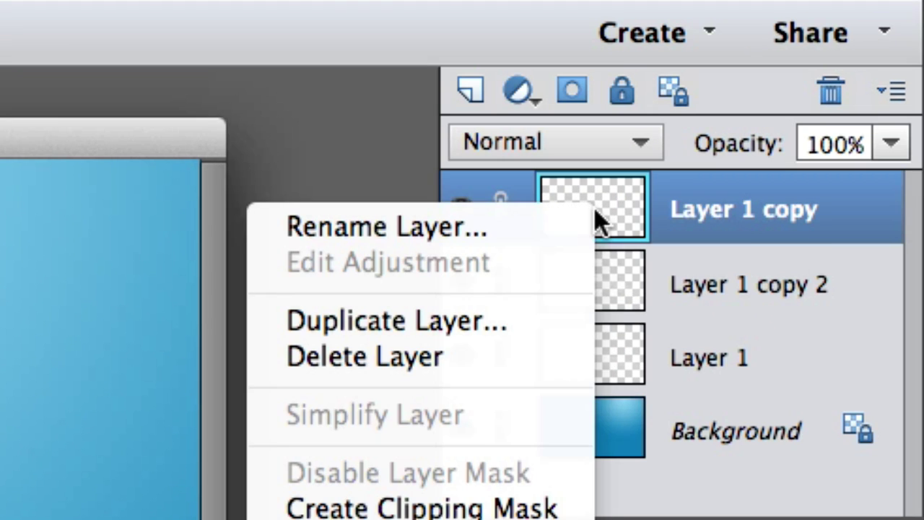
{"action": "left_click", "coordinate": [463, 310]}
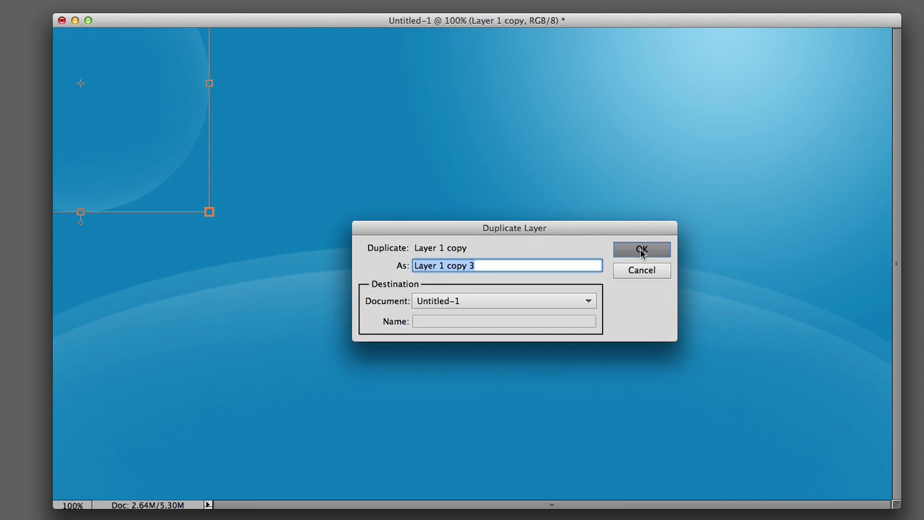
{"action": "left_click", "coordinate": [642, 248]}
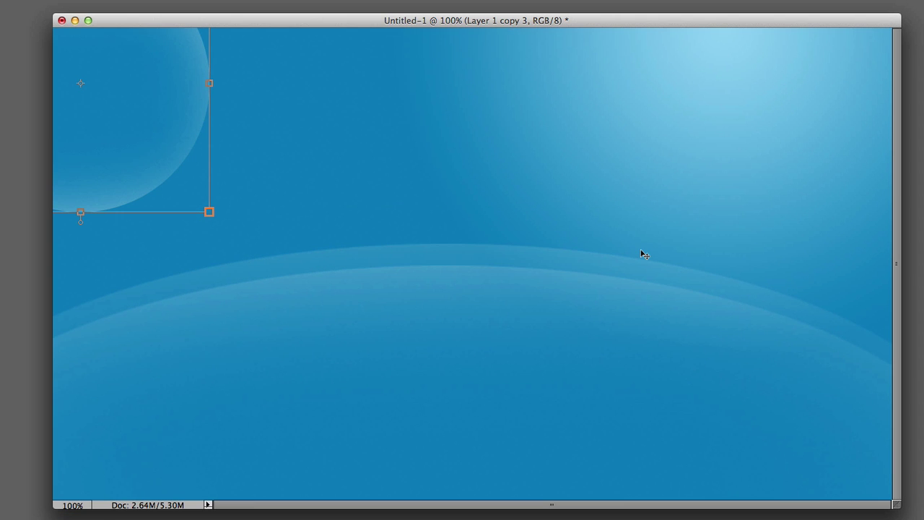
Select Layer 1 copy 3 on its own and hide the original Layer 1 copy.
{"action": "left_click", "coordinate": [101, 200]}
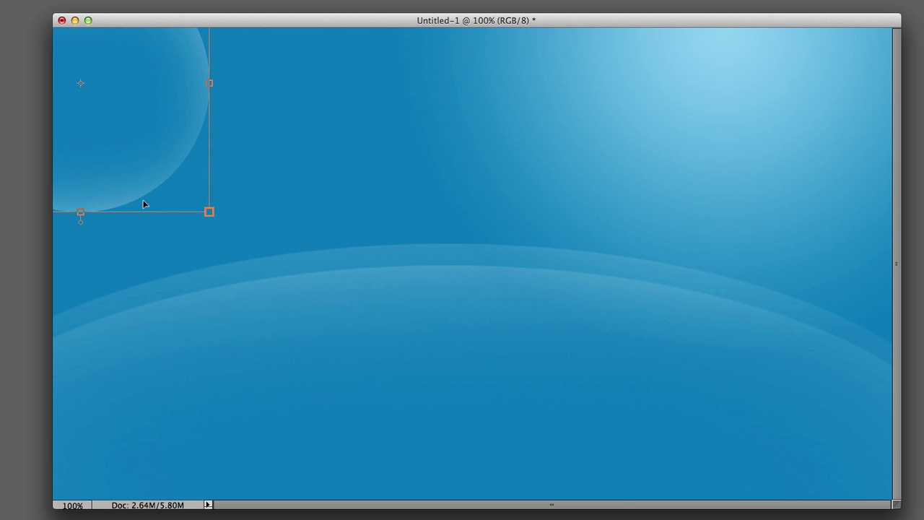
{"action": "mouse_move", "coordinate": [104, 208]}
{"action": "left_mouse_down"}
{"action": "mouse_move", "coordinate": [233, 208]}
{"action": "mouse_move", "coordinate": [97, 194]}
{"action": "left_mouse_up"}
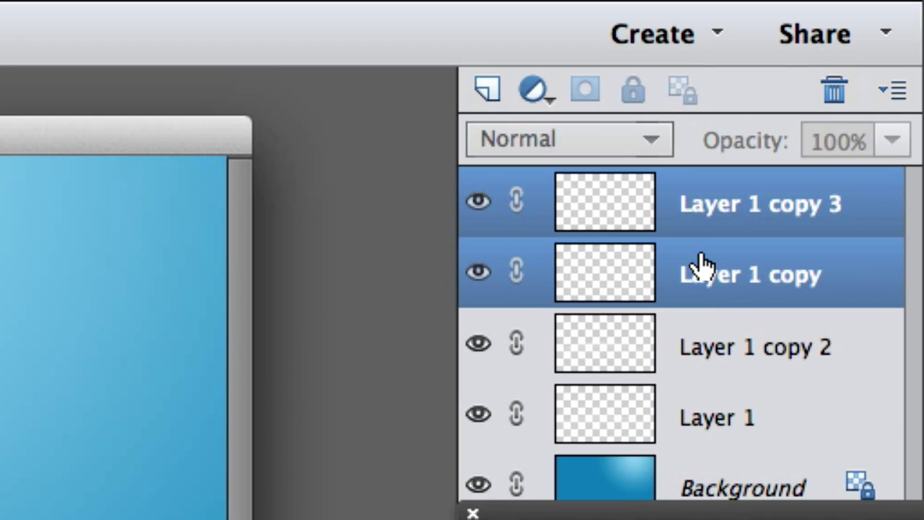
{"action": "left_click", "coordinate": [704, 263]}
{"action": "left_click", "coordinate": [677, 218]}
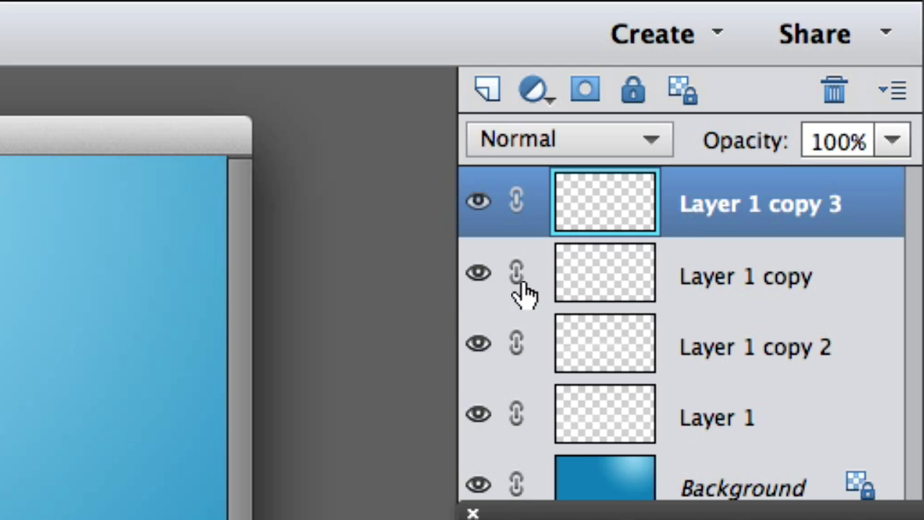
{"action": "left_click", "coordinate": [477, 275]}
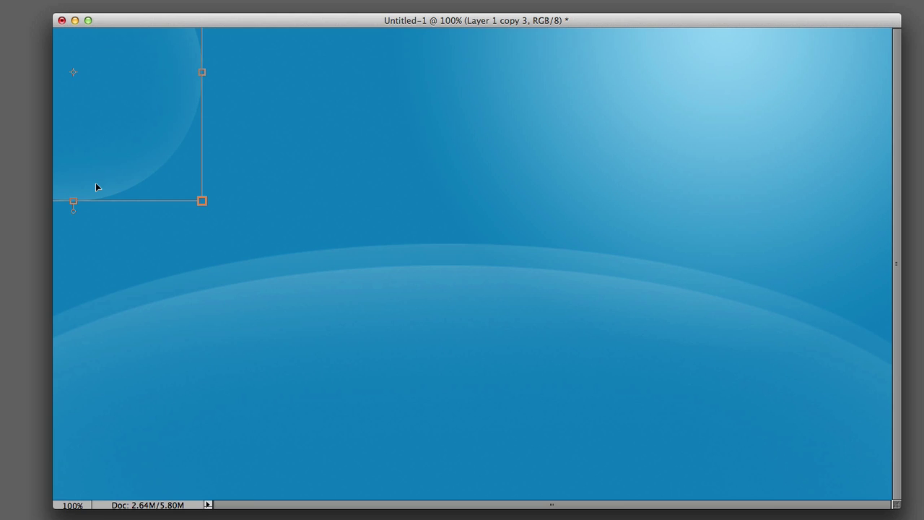
Move the copied circle to the centre, stretch it into a large wide oval, and set its layer opacity to 48%.
{"action": "left_click_drag", "start_coordinate": [96, 187], "coordinate": [483, 336]}
{"action": "key", "text": "ctrl+t"}
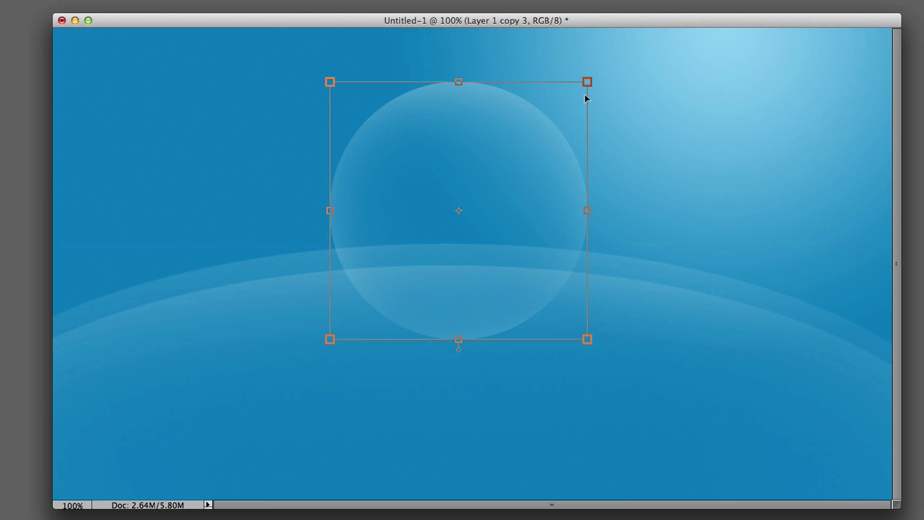
{"action": "left_click_drag", "start_coordinate": [588, 93], "coordinate": [758, 0]}
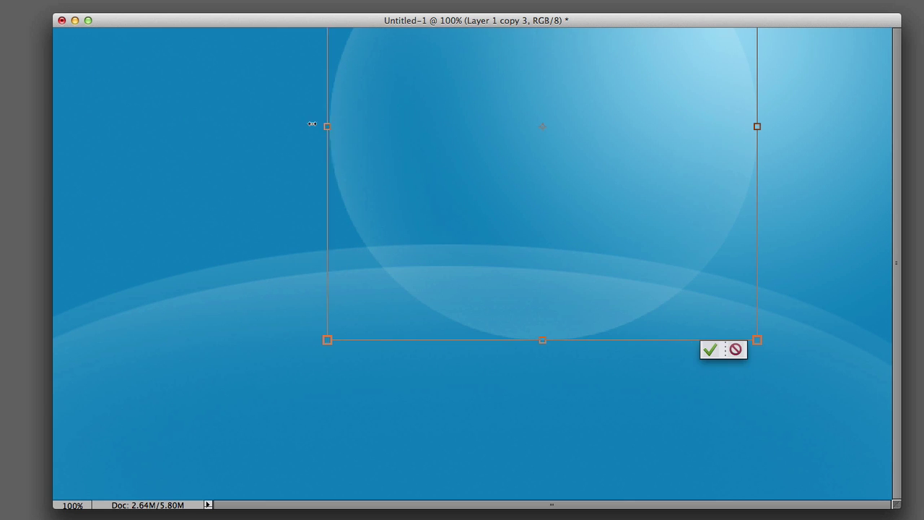
{"action": "left_click_drag", "start_coordinate": [330, 127], "coordinate": [0, 129]}
{"action": "left_click_drag", "start_coordinate": [366, 168], "coordinate": [344, 188]}
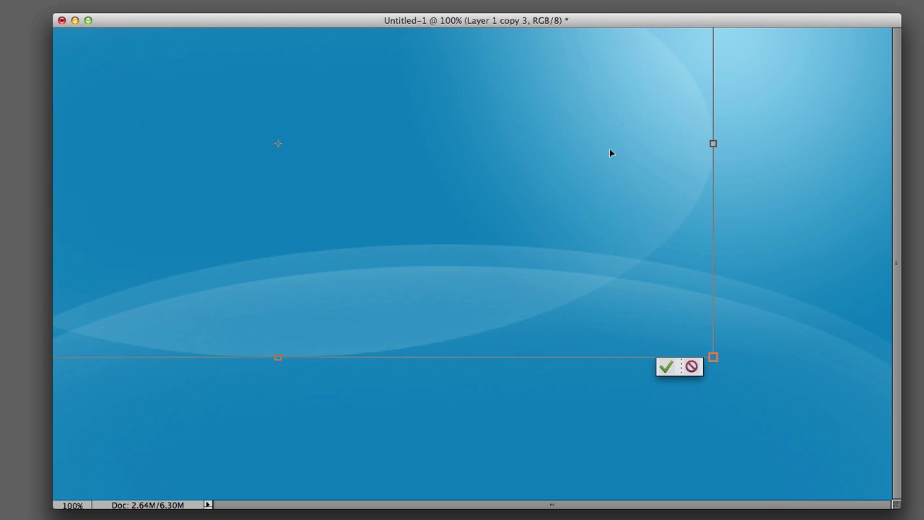
{"action": "left_click_drag", "start_coordinate": [719, 145], "coordinate": [831, 145]}
{"action": "left_click_drag", "start_coordinate": [557, 141], "coordinate": [410, 139]}
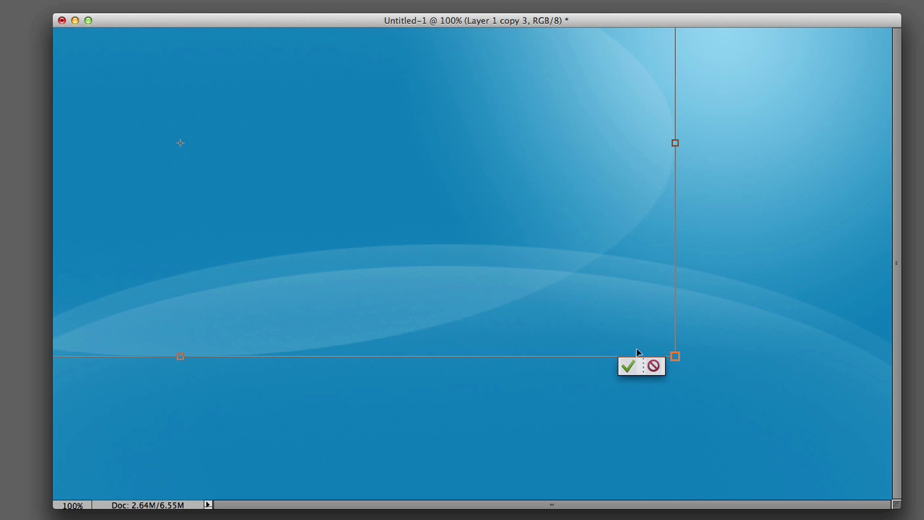
{"action": "left_click", "coordinate": [627, 365]}
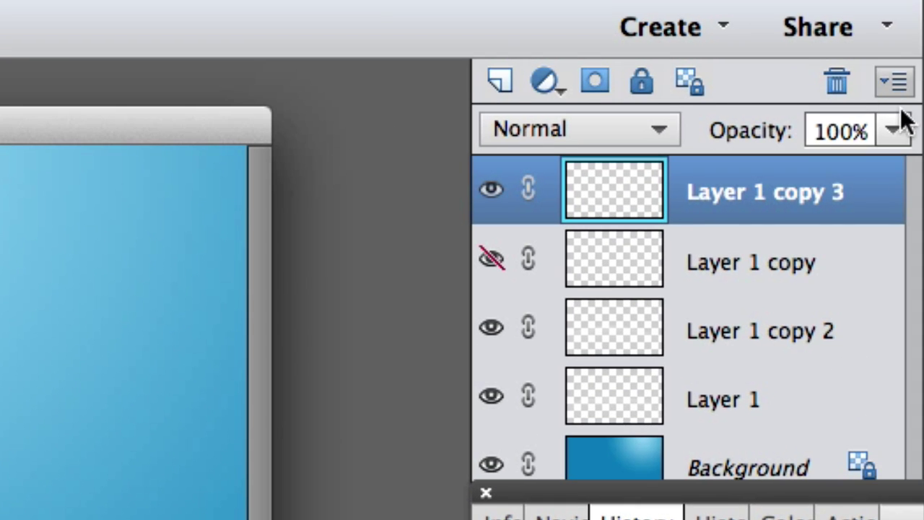
{"action": "left_click", "coordinate": [903, 129]}
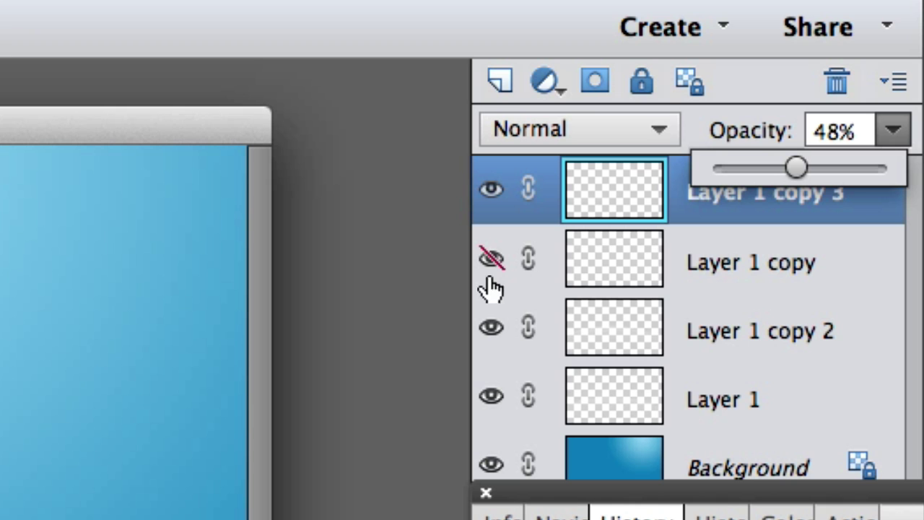
Make Layer 1 copy visible, select Background, choose the Rectangular Marquee, and add Layer 2 above Background.
{"action": "left_click", "coordinate": [494, 258]}
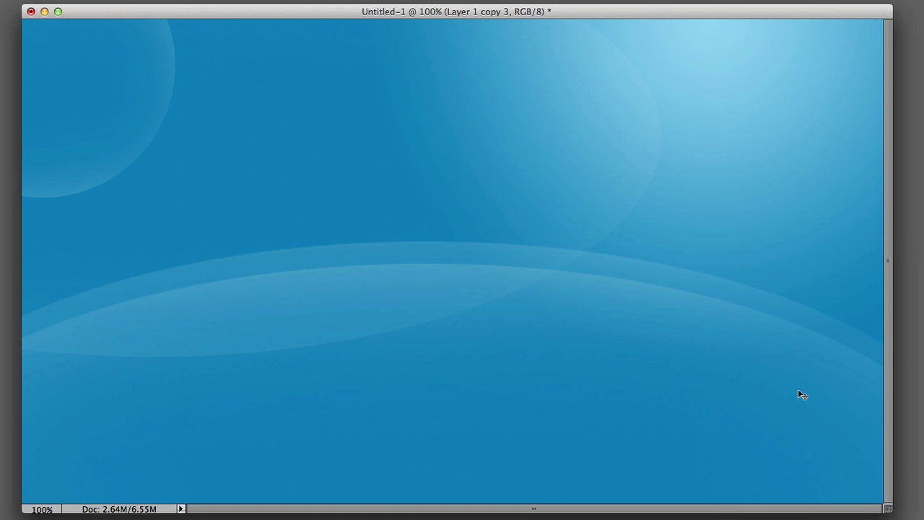
{"action": "left_click", "coordinate": [798, 394], "text": "super"}
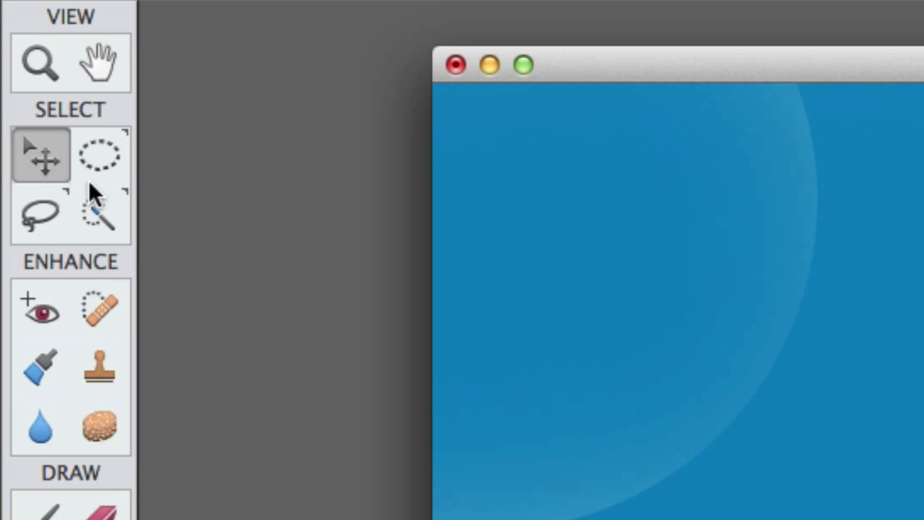
{"action": "left_click", "coordinate": [105, 162]}
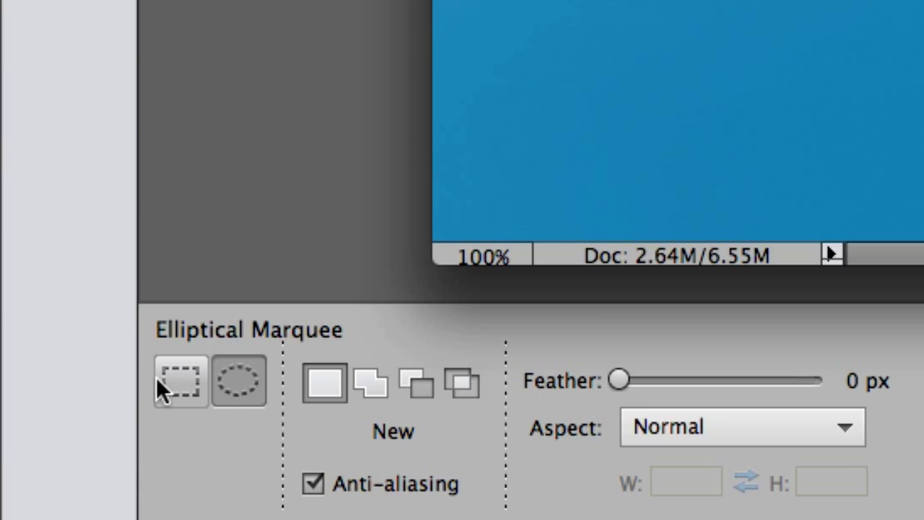
{"action": "left_click", "coordinate": [162, 379]}
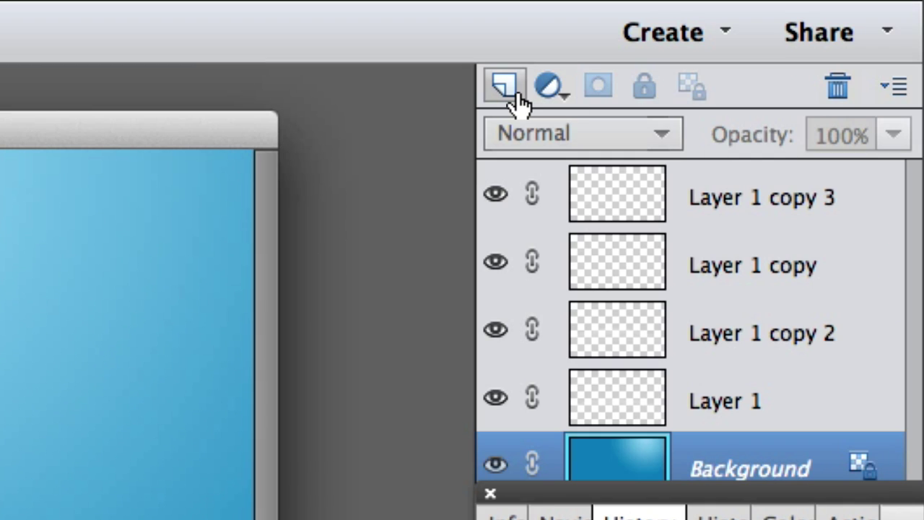
{"action": "left_click", "coordinate": [509, 89]}
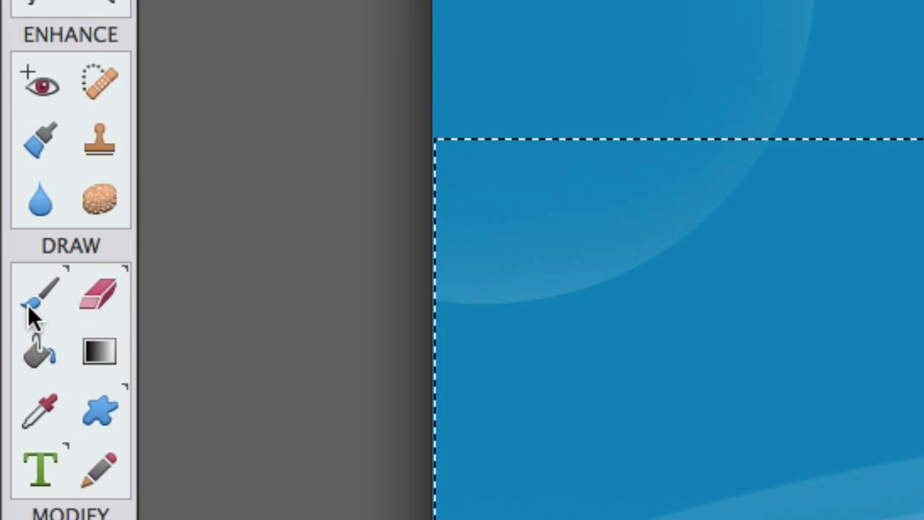
Brush a soft white band along the selection on Layer 2, deselect, and nudge it down three steps.
{"action": "left_click", "coordinate": [32, 309]}
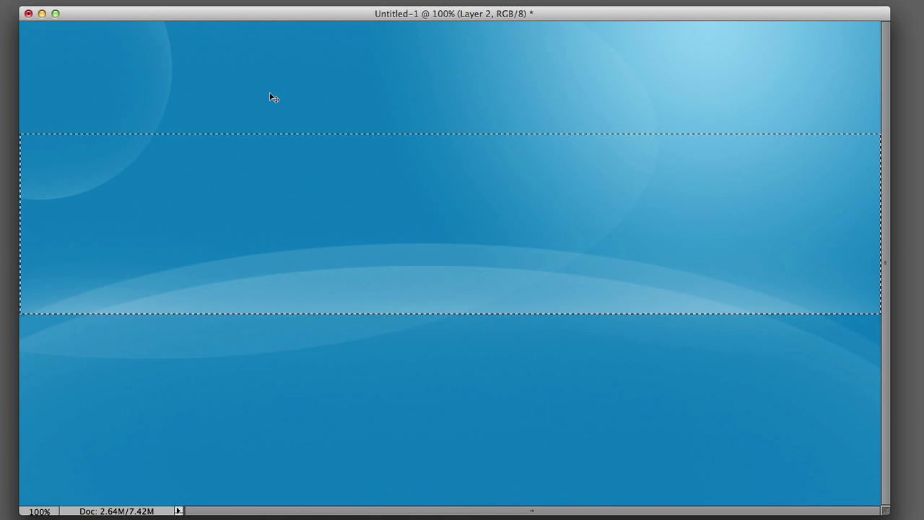
{"action": "key", "text": "super+d"}
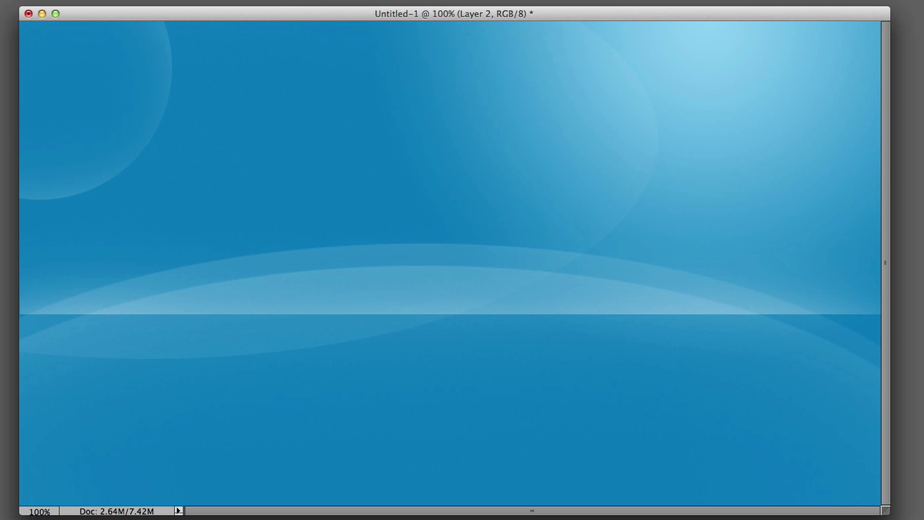
{"action": "key", "text": "super+t"}
{"action": "key", "text": "Down"}
{"action": "key", "text": "Down"}
{"action": "key", "text": "Down"}
{"action": "key", "text": "Down"}
{"action": "key", "text": "Down"}
{"action": "key", "text": "Down"}
{"action": "key", "text": "Down"}
{"action": "key", "text": "Down"}
{"action": "key", "text": "Down"}
{"action": "key", "text": "Down"}
{"action": "key", "text": "Down"}
{"action": "key", "text": "Down"}
{"action": "key", "text": "Down"}
{"action": "key", "text": "Down"}
{"action": "key", "text": "Down"}
{"action": "key", "text": "Down"}
{"action": "key", "text": "Down"}
{"action": "key", "text": "Down"}
{"action": "key", "text": "Down"}
{"action": "key", "text": "Down"}
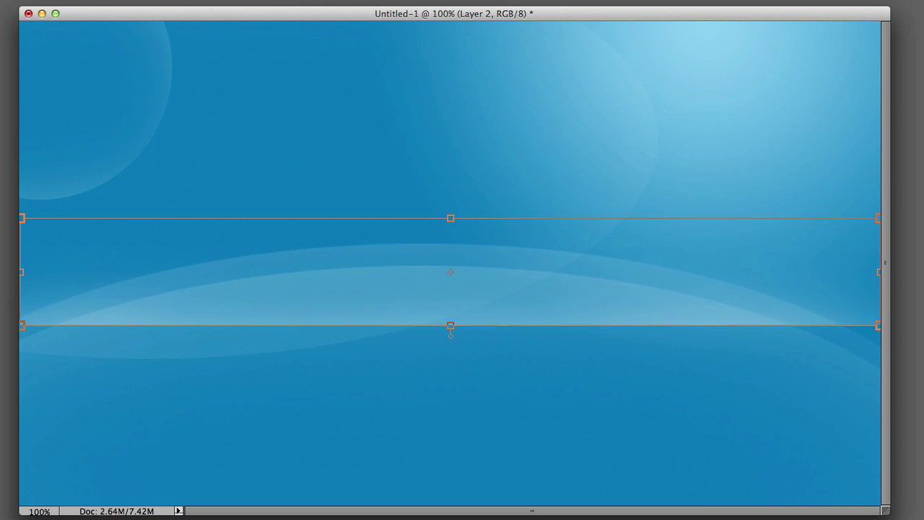
{"action": "key", "text": "Down"}
{"action": "key", "text": "Down"}
{"action": "key", "text": "Down"}
{"action": "key", "text": "Down"}
{"action": "key", "text": "Down"}
{"action": "key", "text": "Down"}
{"action": "key", "text": "Down"}
{"action": "key", "text": "Down"}
{"action": "key", "text": "Down"}
{"action": "key", "text": "Down"}
{"action": "key", "text": "Down"}
{"action": "key", "text": "Down"}
{"action": "key", "text": "Down"}
{"action": "key", "text": "Down"}
{"action": "key", "text": "Down"}
{"action": "key", "text": "Down"}
{"action": "key", "text": "Down"}
{"action": "key", "text": "Down"}
{"action": "key", "text": "Down"}
{"action": "key", "text": "Down"}
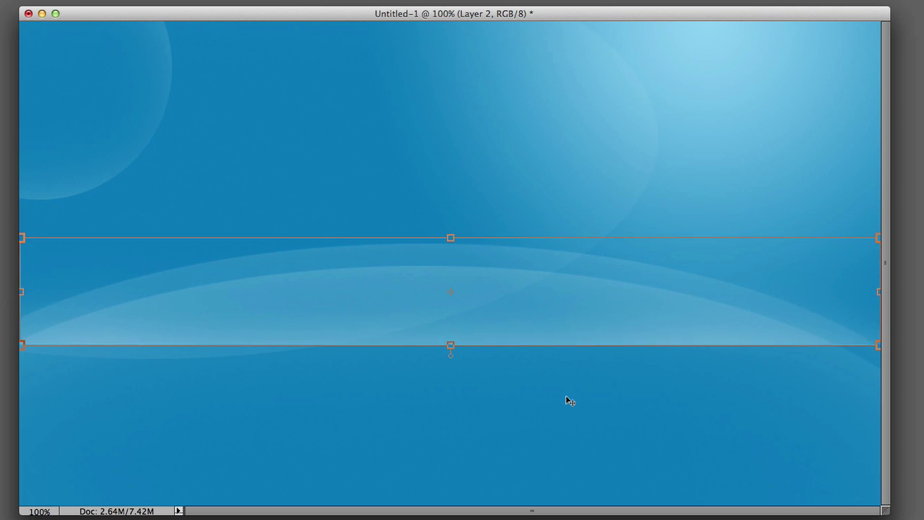
{"action": "key", "text": "Down"}
{"action": "key", "text": "Down"}
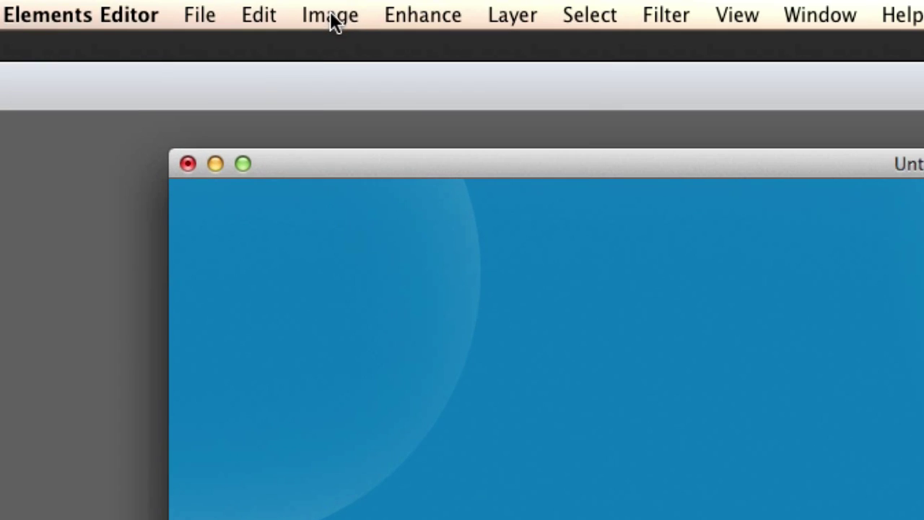
Distort the white band by pulling its bottom edge down and right, then reselect the Background layer.
{"action": "left_click", "coordinate": [332, 18]}
{"action": "mouse_move", "coordinate": [353, 73]}
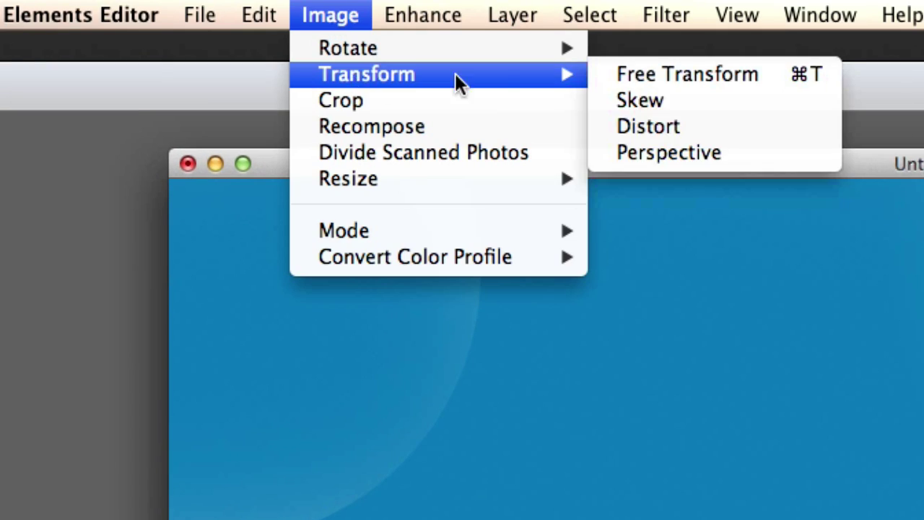
{"action": "left_click", "coordinate": [680, 131]}
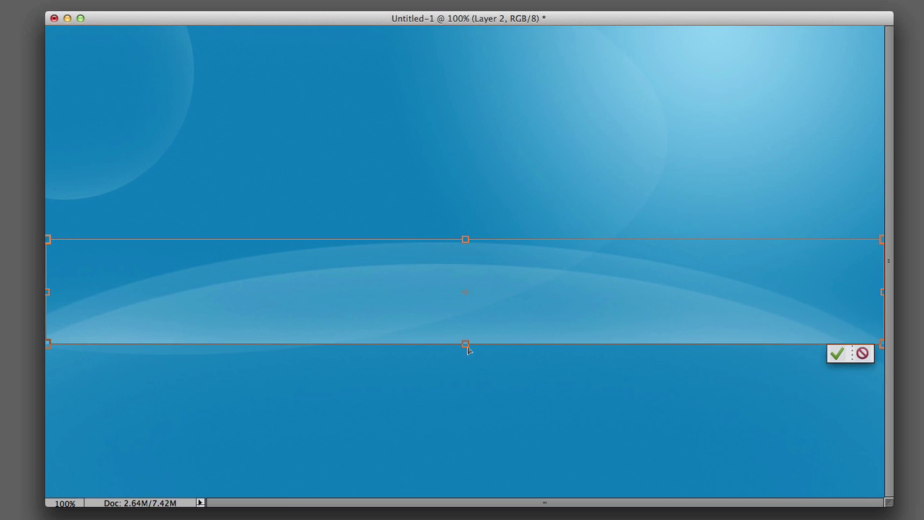
{"action": "left_click_drag", "start_coordinate": [473, 348], "coordinate": [765, 514]}
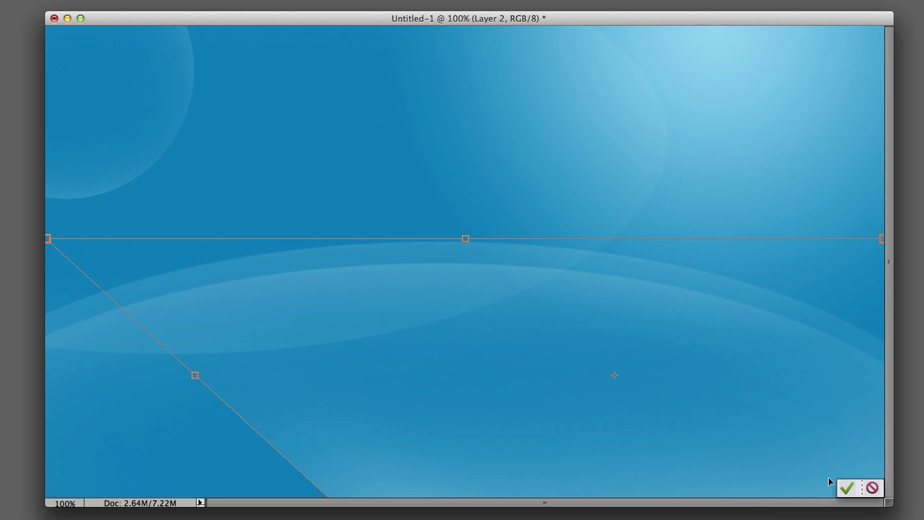
{"action": "left_click", "coordinate": [847, 488]}
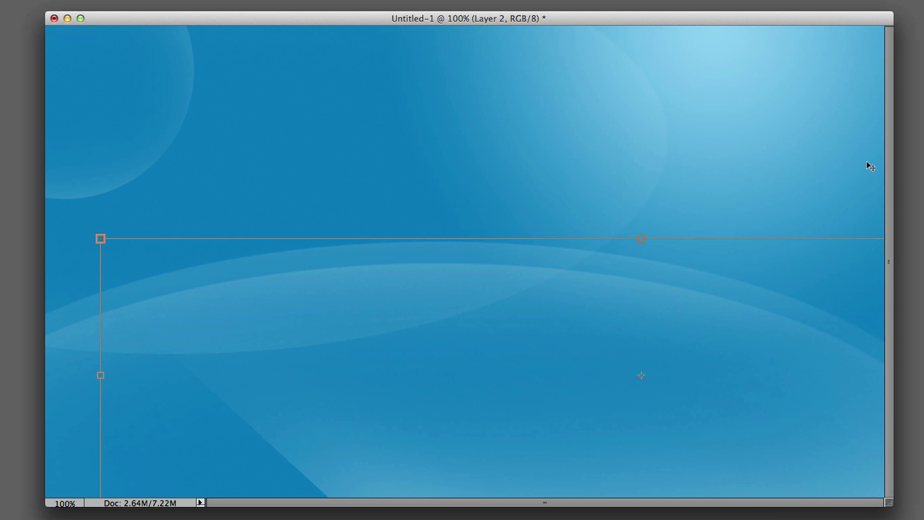
{"action": "key", "text": "super+e"}
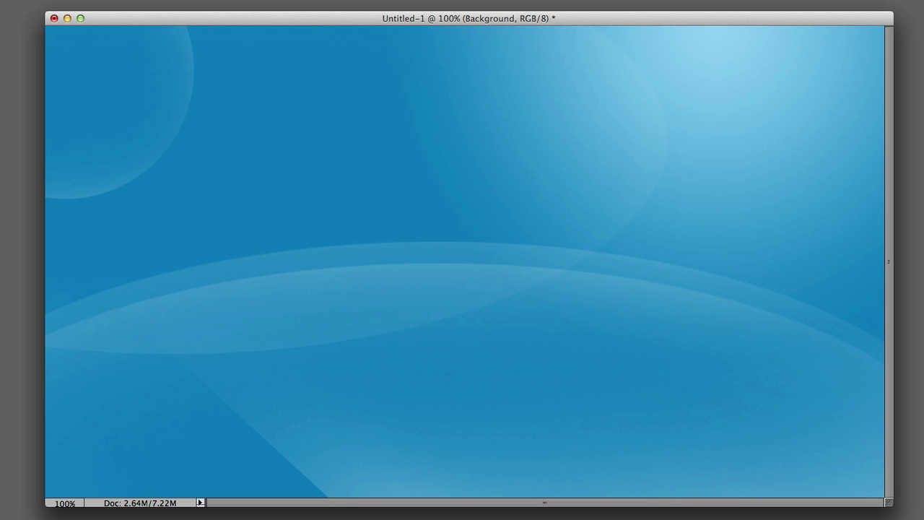